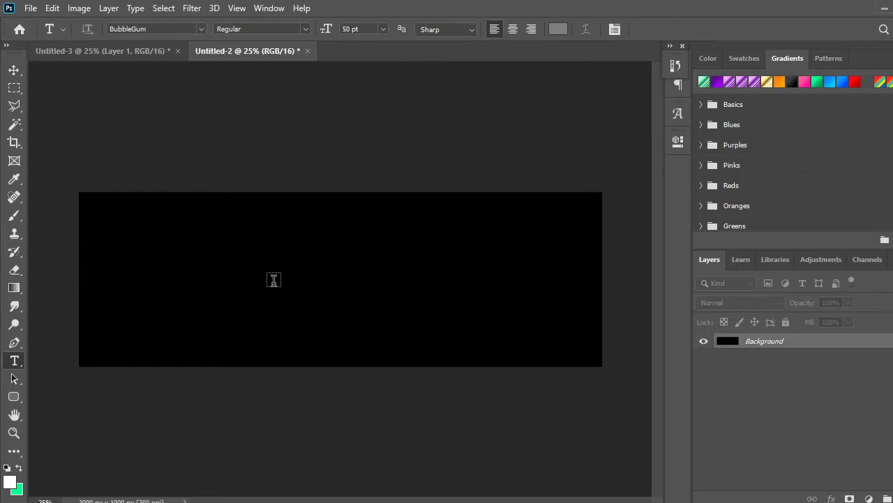
Add the text FEEDS near the middle of the black canvas
click(273, 280)
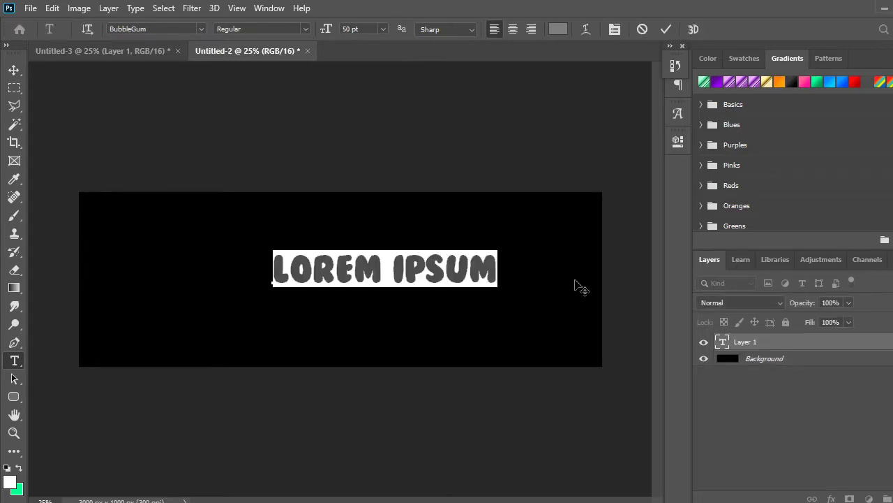
key(BackSpace)
text(FEEDS)
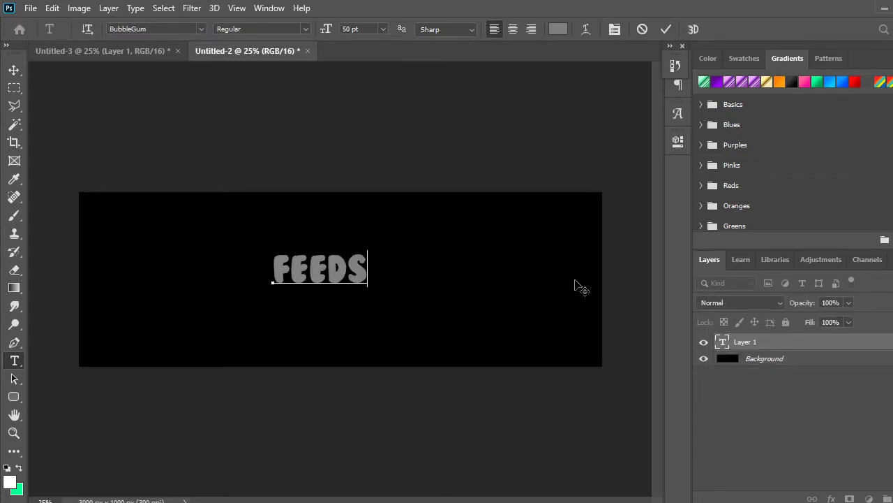
Set the FEEDS text to the LEMON MILK font in Bold and move it to the centre of the canvas
key(ctrl+a)
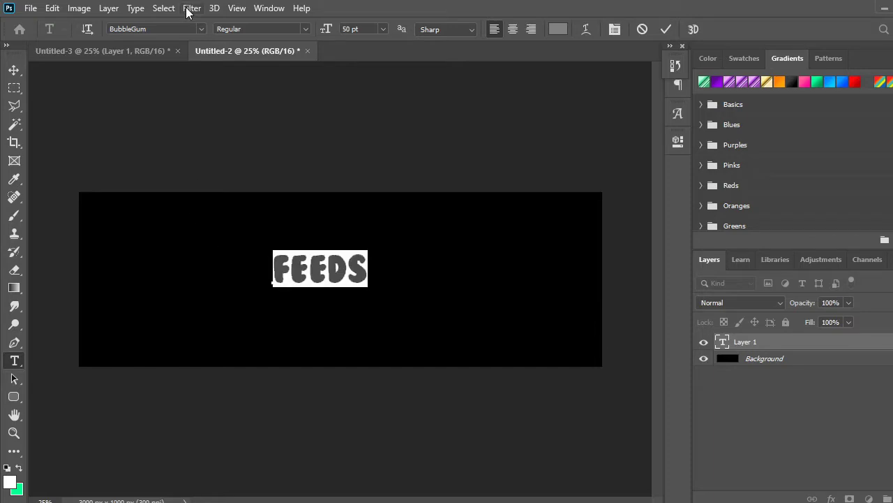
click(201, 29)
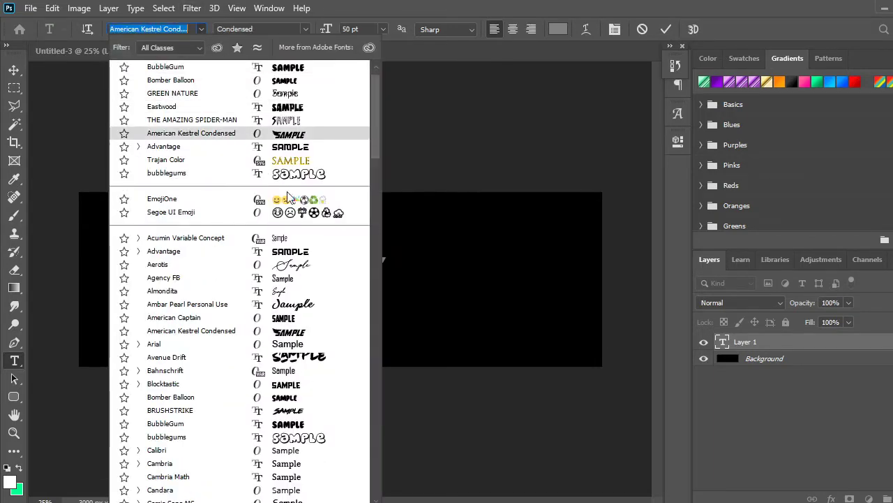
scroll(339, 377, down, 5)
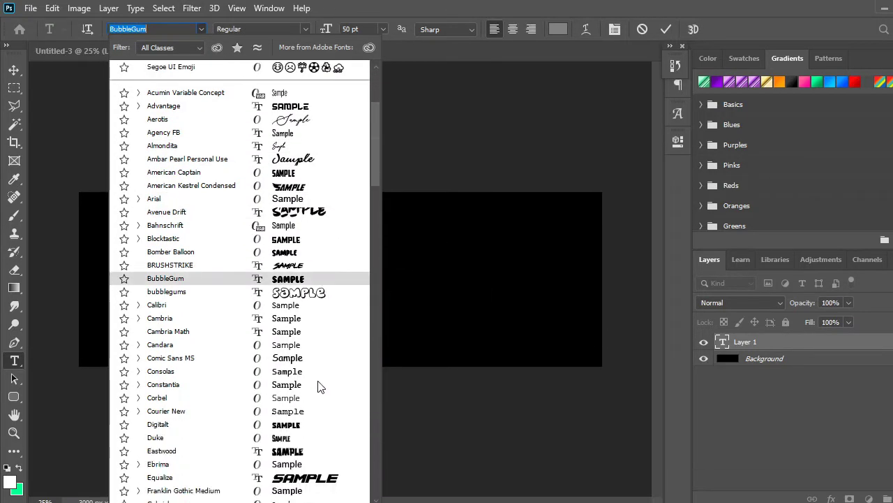
scroll(310, 381, down, 4)
scroll(301, 405, down, 2)
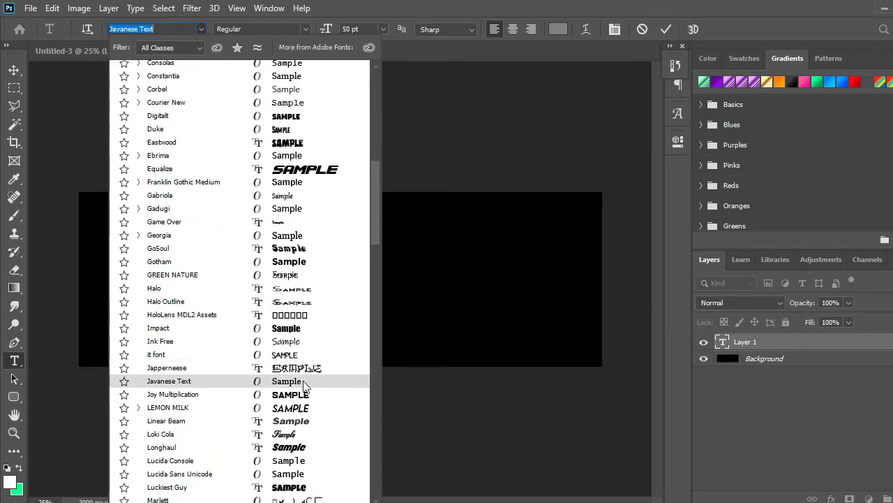
click(293, 412)
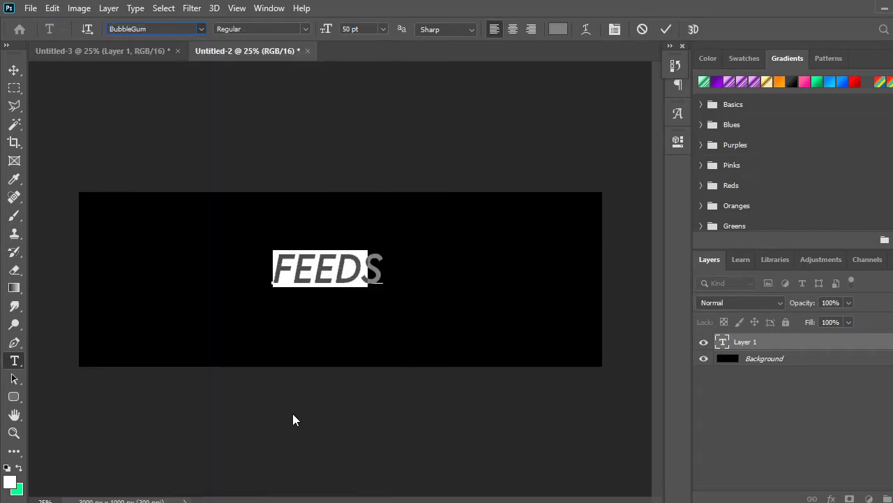
click(305, 29)
click(277, 55)
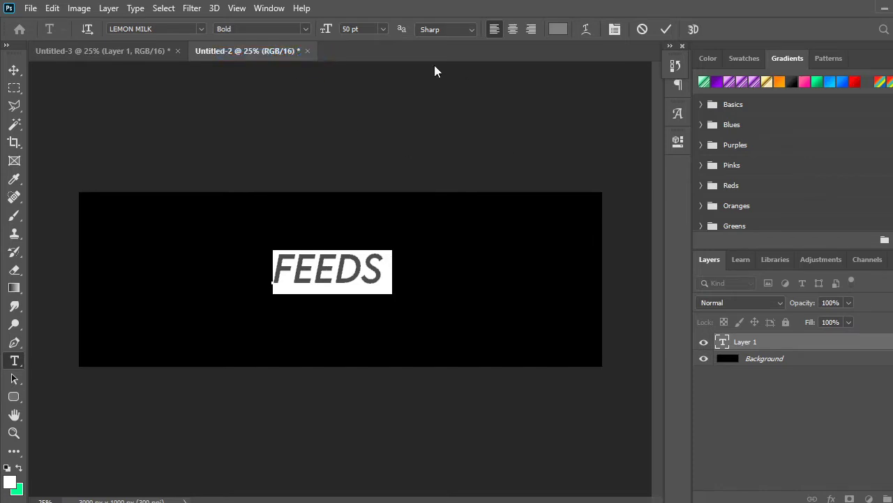
click(14, 70)
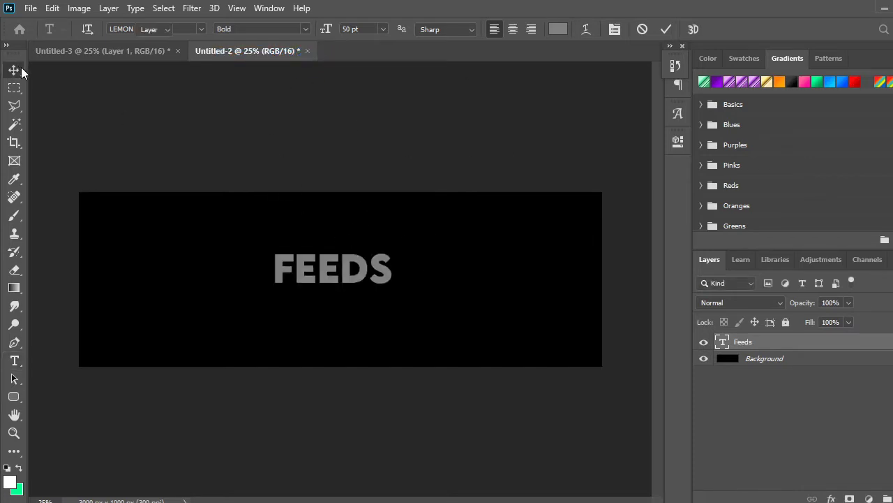
mouse_move(317, 265)
mouse_down()
mouse_move(333, 276)
mouse_move(325, 276)
mouse_up()
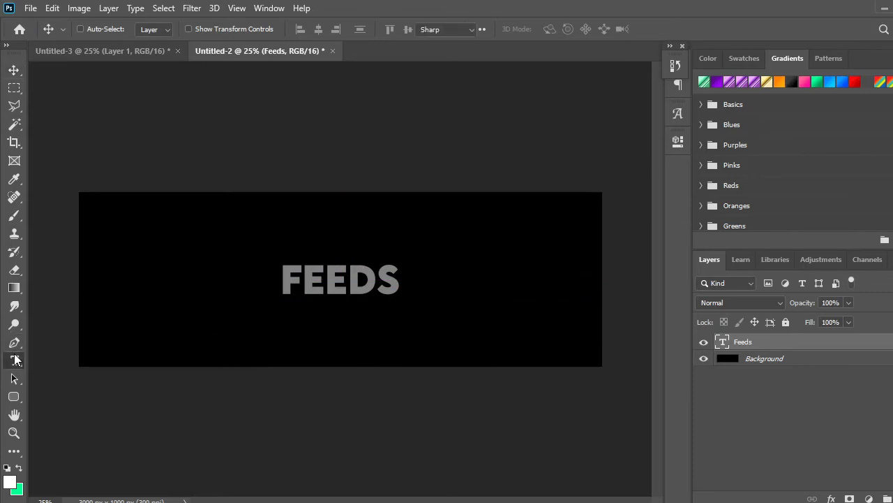
Check the colour value assigned to the FEEDS text
click(14, 361)
click(397, 283)
key(ctrl+a)
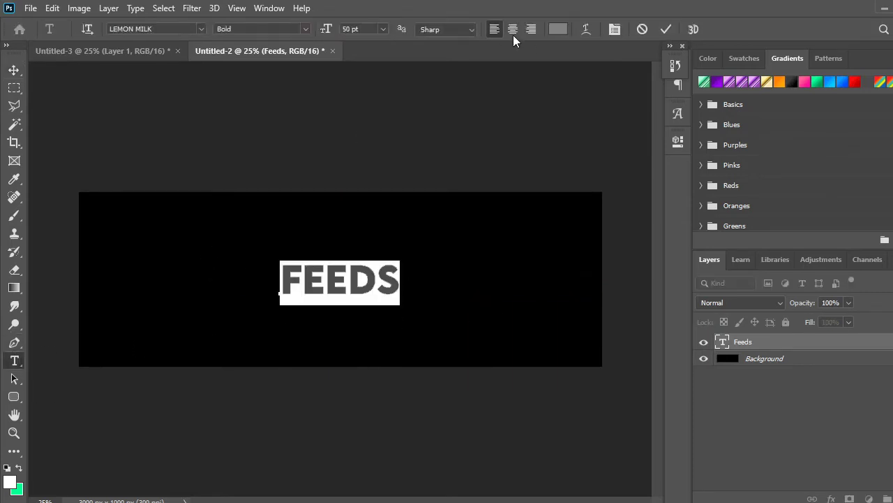
click(557, 29)
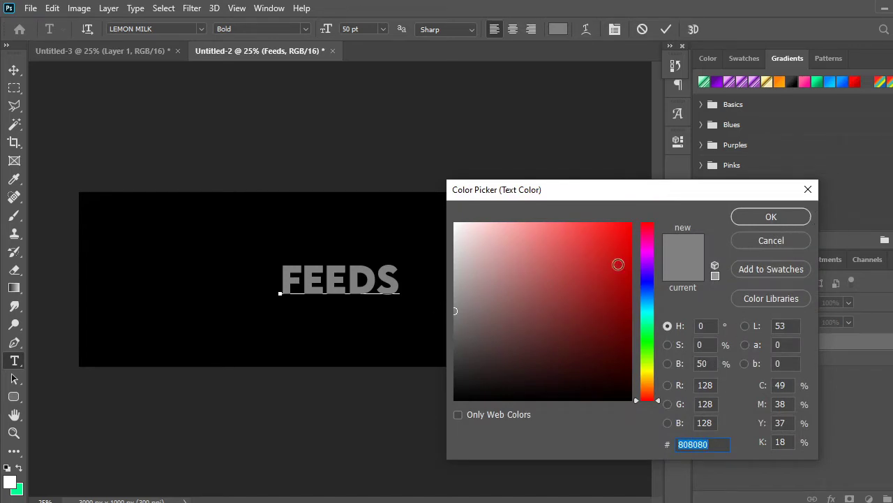
click(771, 217)
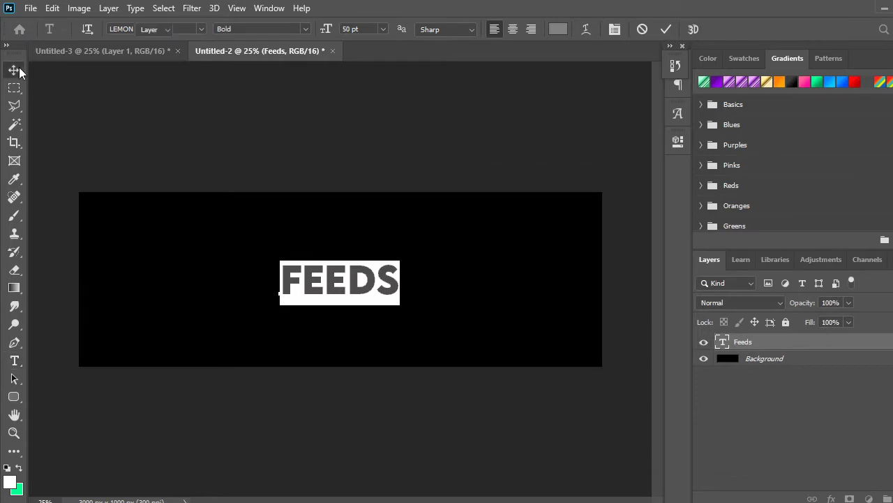
click(20, 71)
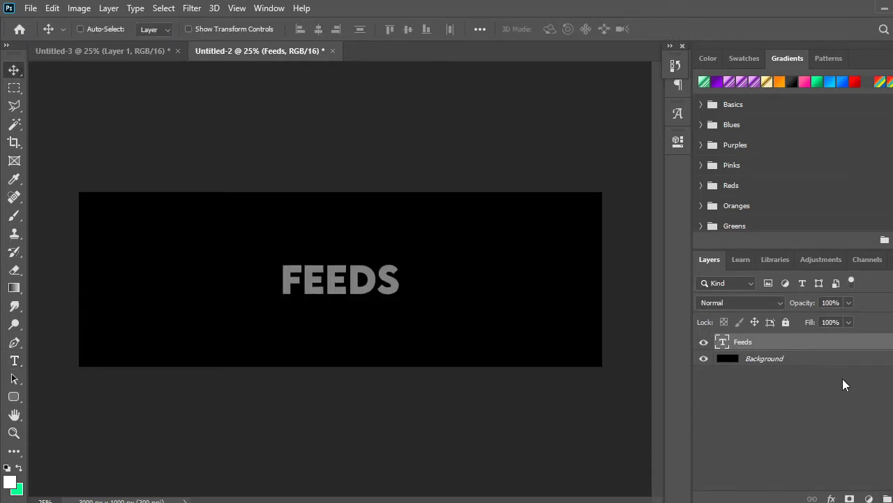
Put the FEEDS text layer into a group and clip a new blank layer above it to that group
drag(792, 343, 885, 498)
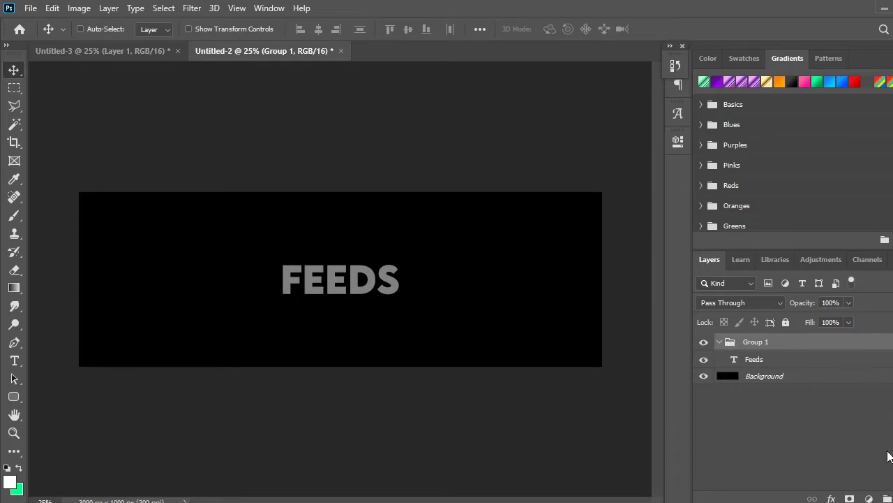
click(869, 499)
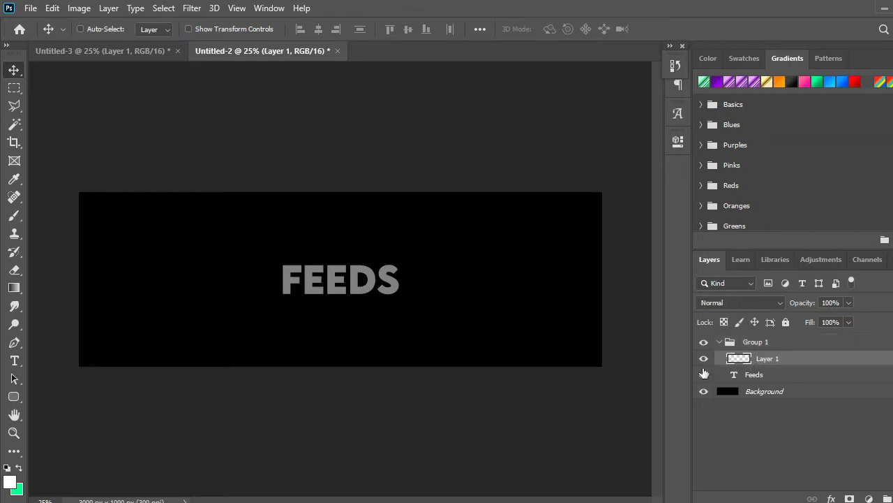
drag(775, 366, 743, 331)
right_click(767, 341)
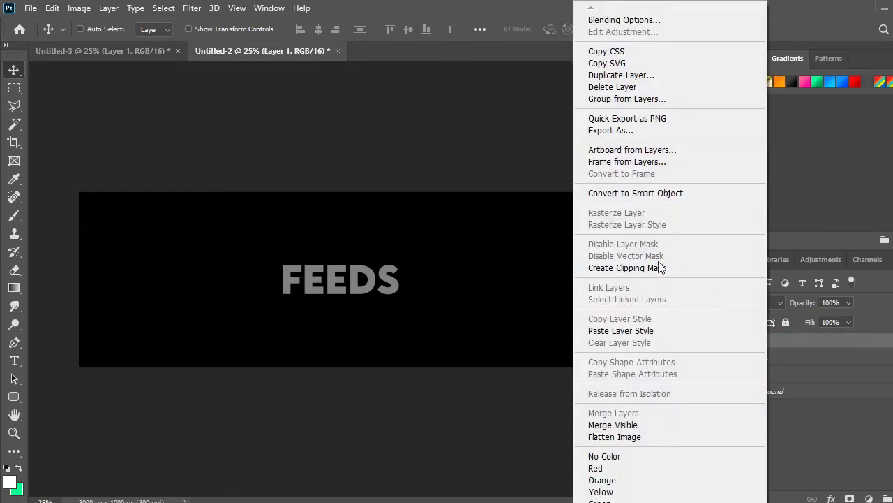
click(627, 268)
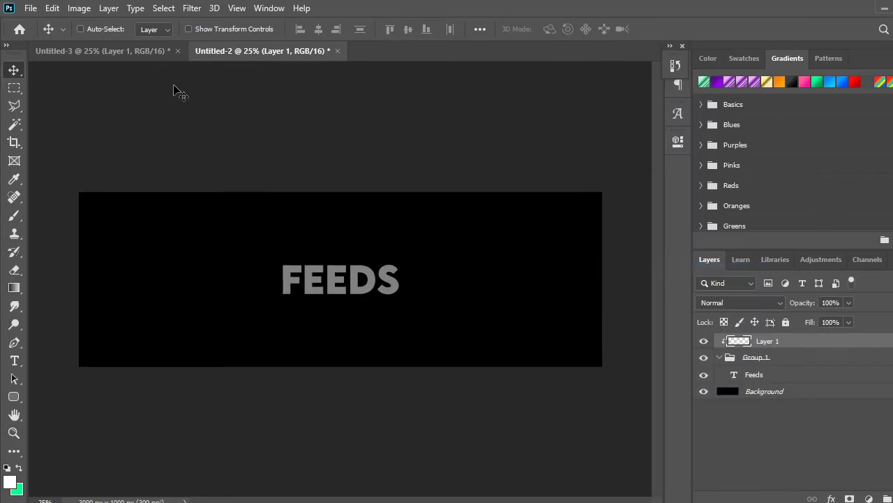
Load the Black, White preset from the Basics gradients into the Gradient tool
click(14, 287)
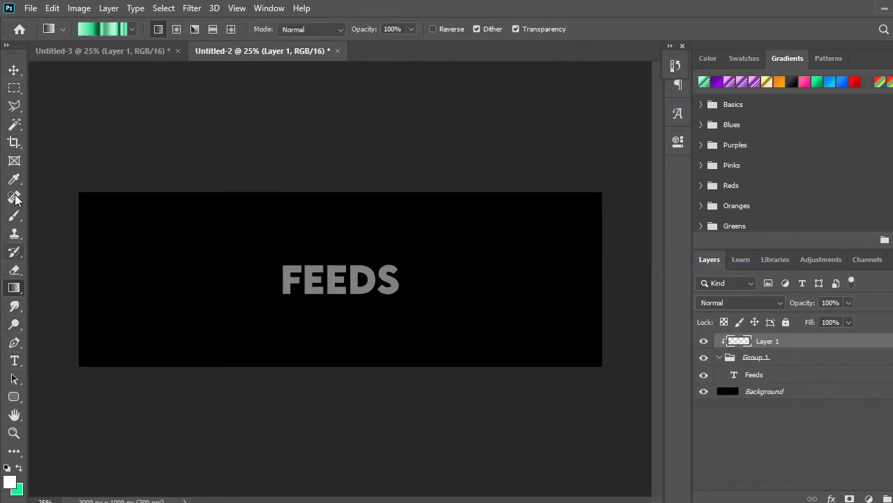
click(101, 32)
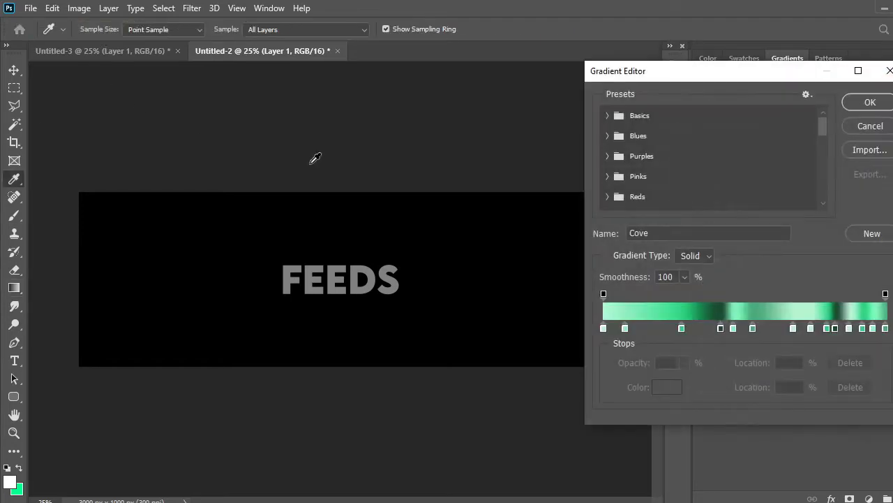
scroll(656, 168, down, 3)
scroll(642, 154, up, 3)
click(606, 117)
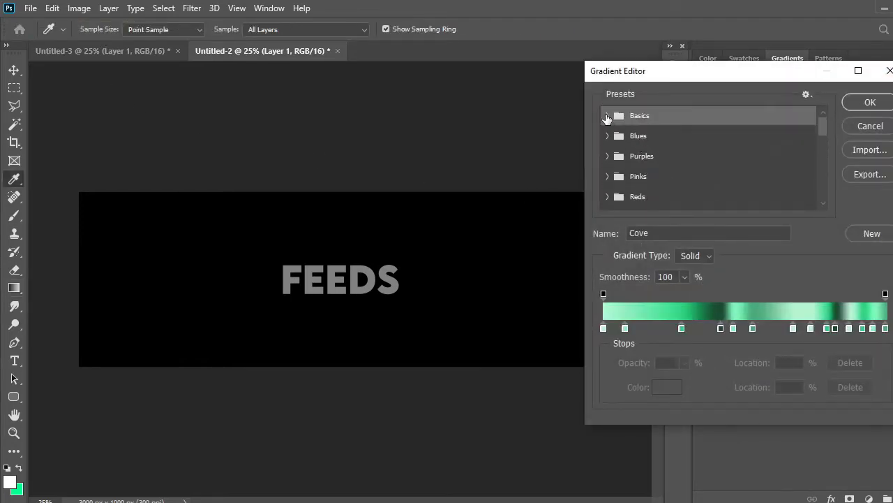
click(606, 116)
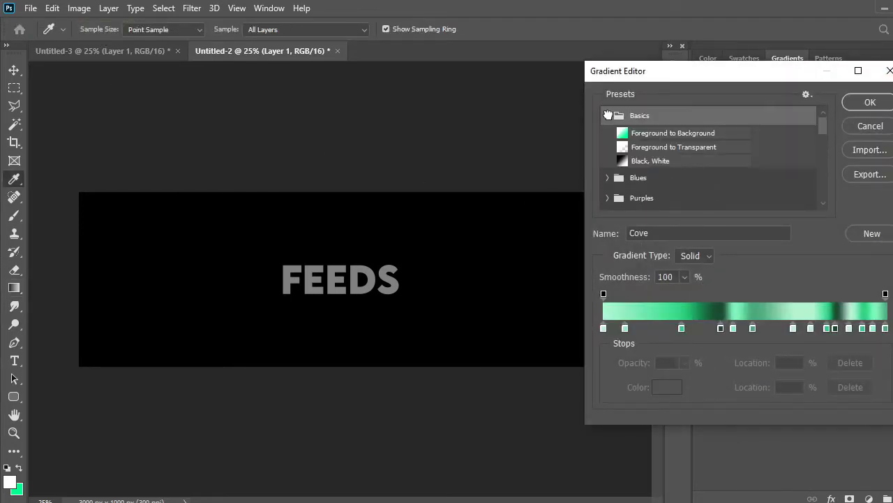
click(654, 162)
click(870, 102)
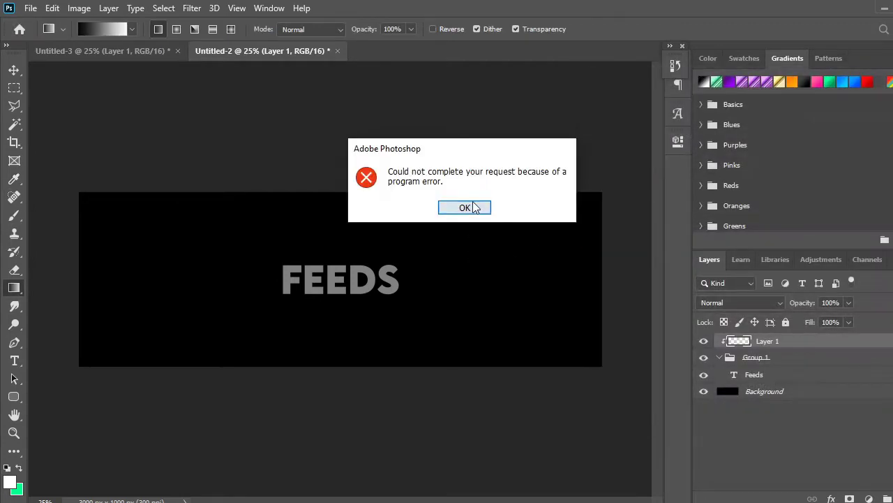
click(465, 207)
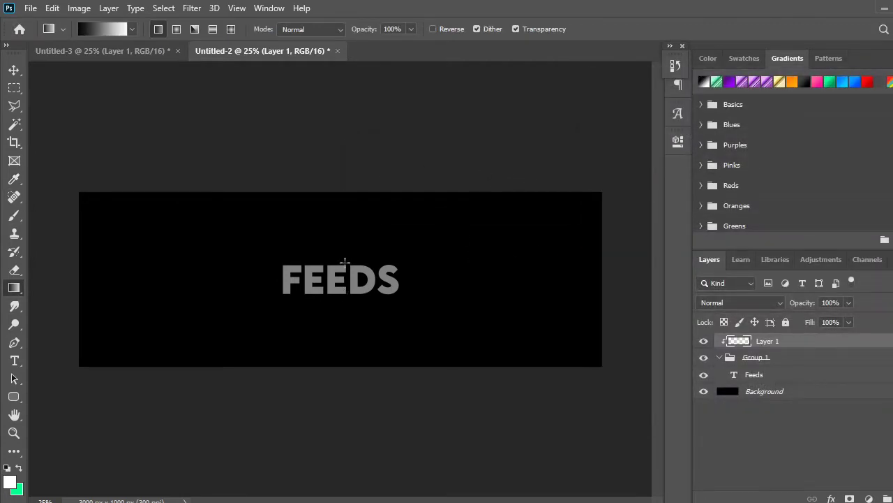
Fill the clipped layer with a vertical linear gradient running from black below the FEEDS letters to white above them
drag(343, 272, 344, 369)
drag(341, 282, 338, 247)
drag(344, 305, 344, 261)
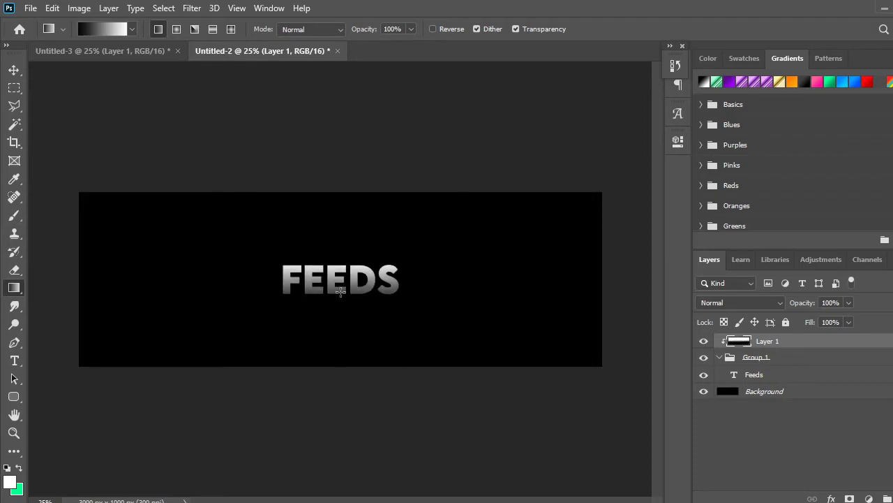
Set the gradient layer's blend mode to Overlay and its opacity to 60%
click(747, 303)
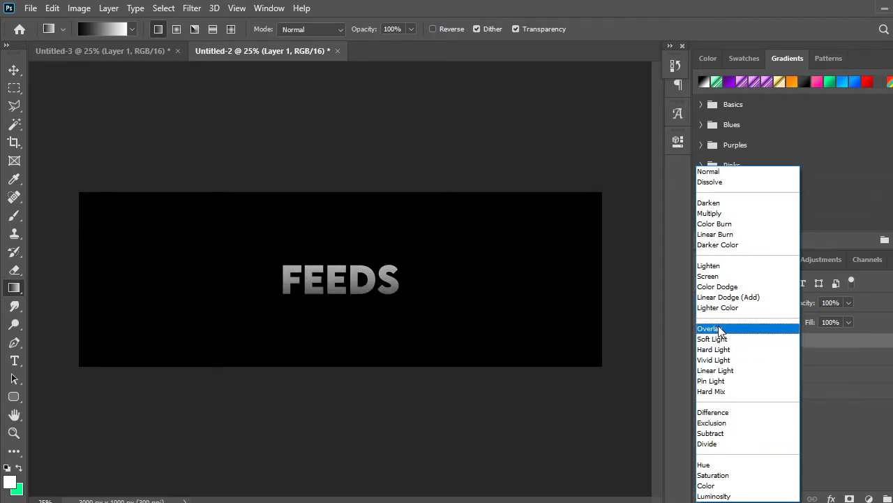
click(717, 329)
drag(803, 307, 778, 307)
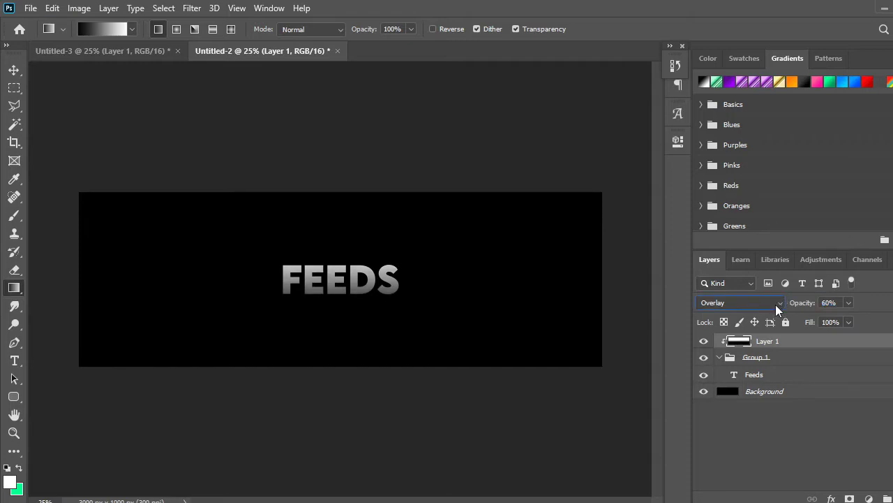
click(14, 70)
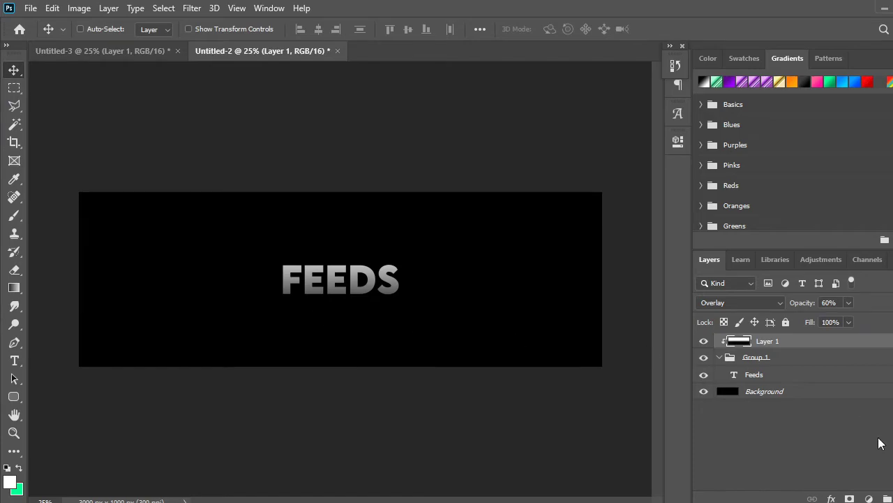
click(773, 376)
right_click(773, 376)
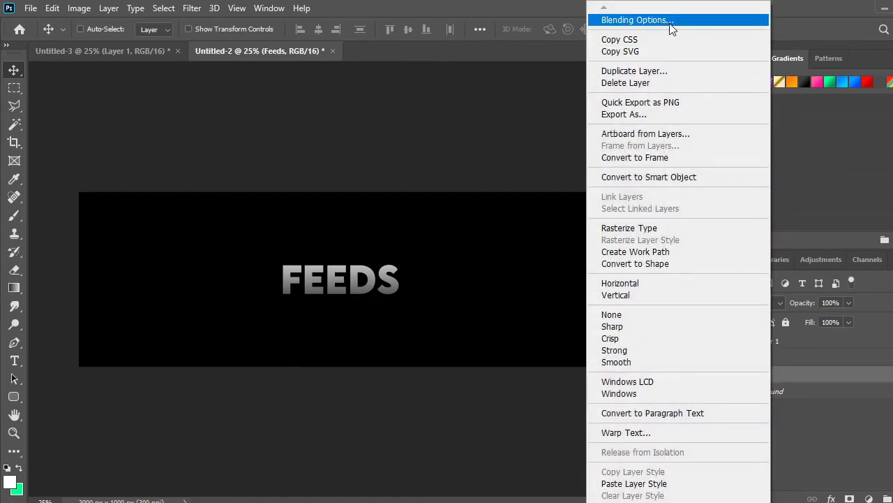
key(Escape)
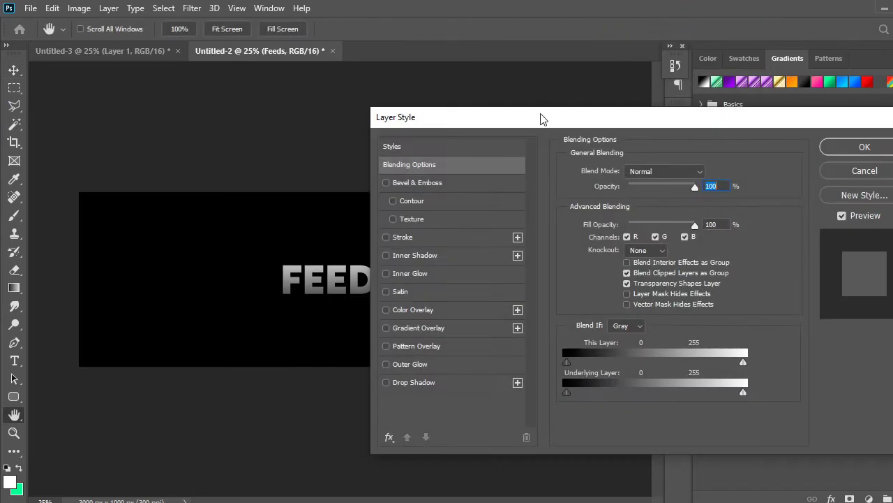
drag(543, 114, 587, 87)
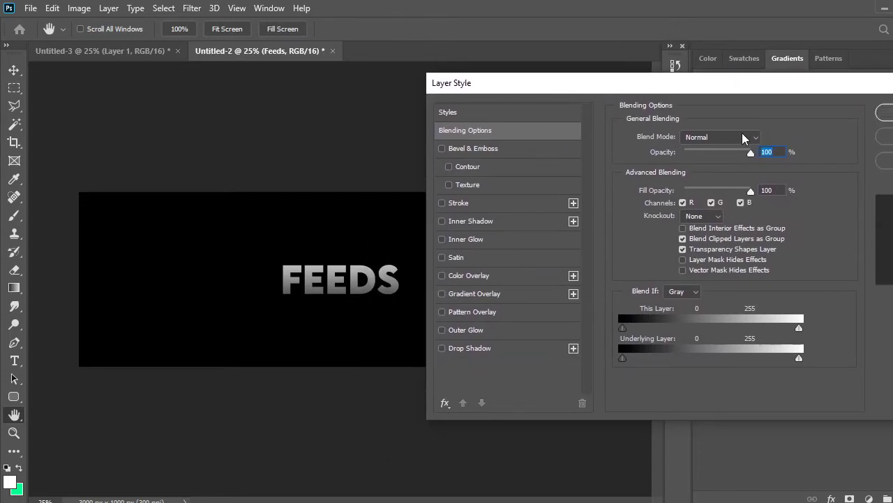
click(887, 136)
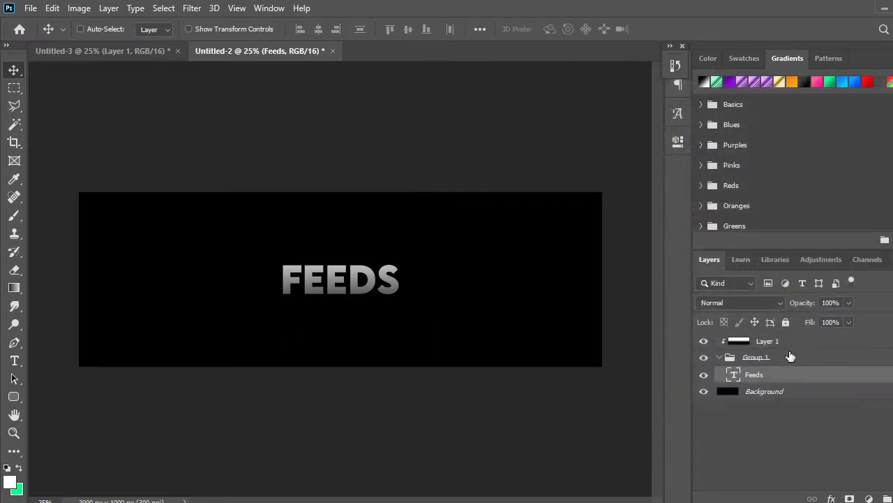
Scale the gradient layer, group and FEEDS text together to about 139%, keeping them centred on the canvas
shift+click(768, 342)
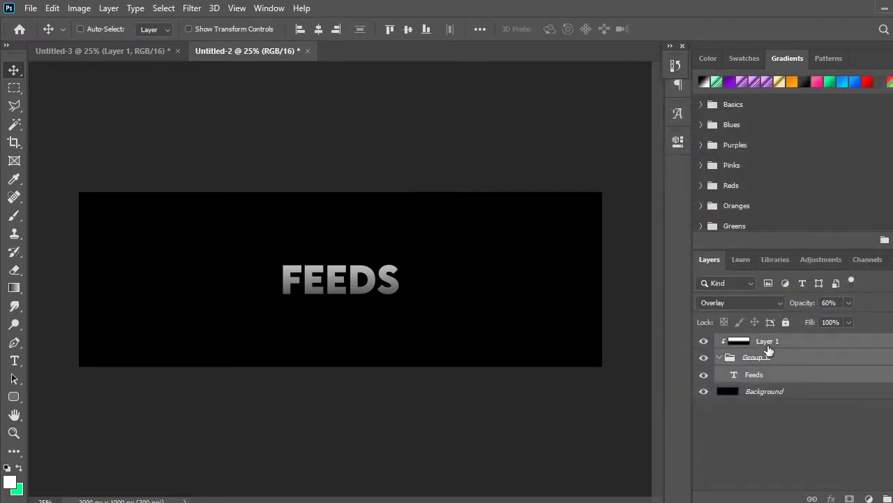
key(ctrl+t)
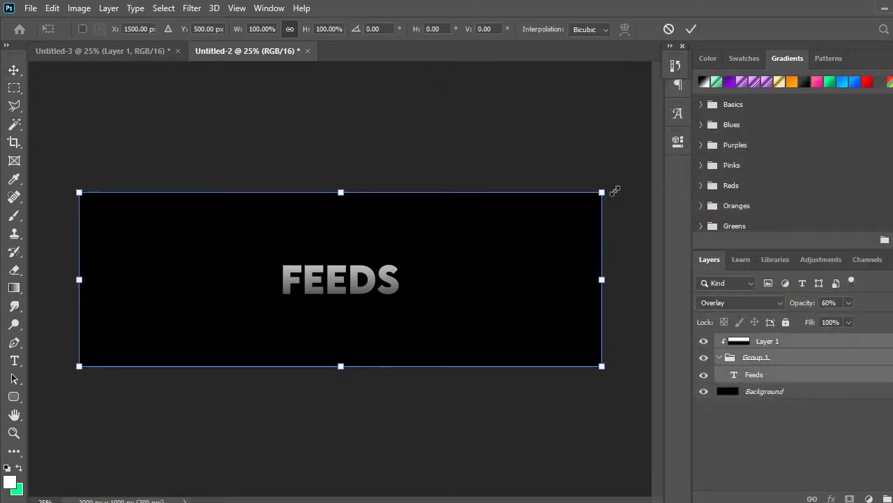
drag(614, 192, 810, 113)
drag(549, 224, 446, 256)
key(Return)
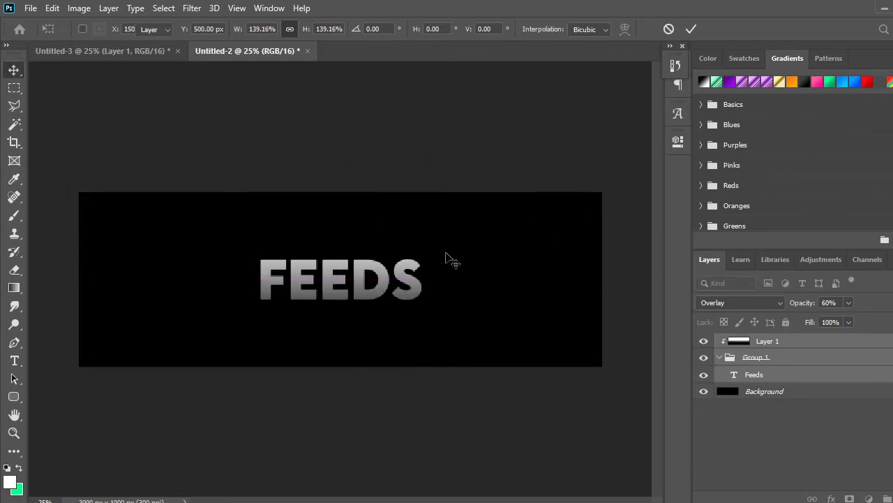
Add a Bevel & Emboss effect to the Feeds text layer with 600% depth and a slightly larger size
click(810, 376)
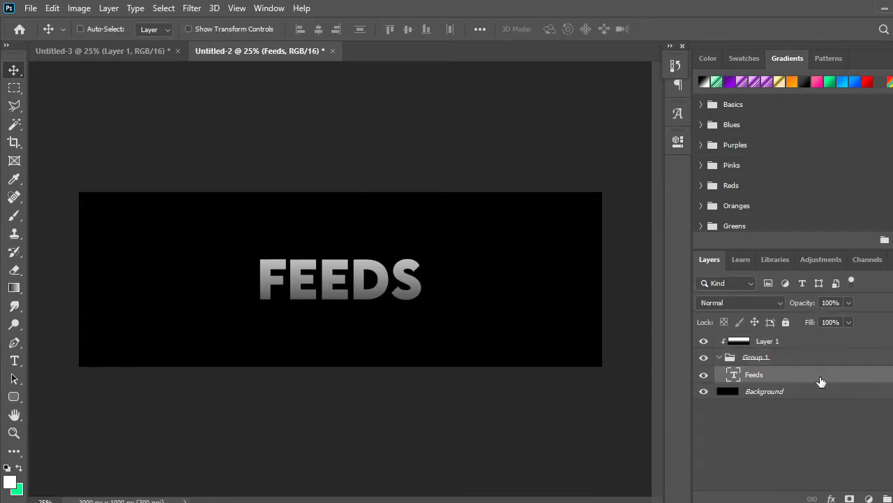
double_click(822, 381)
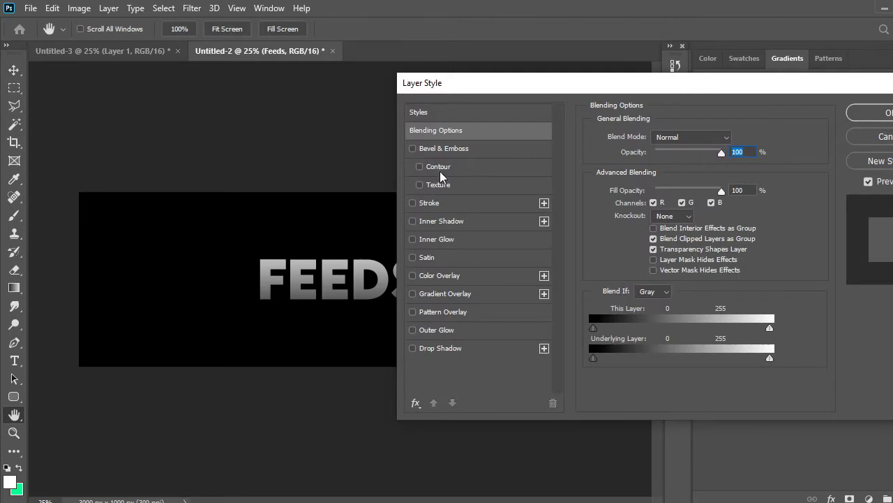
click(413, 149)
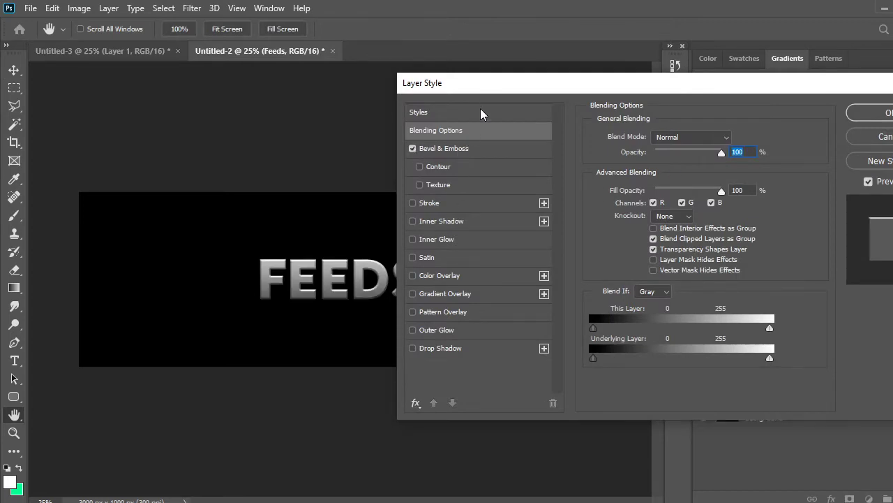
drag(484, 89, 514, 85)
click(482, 144)
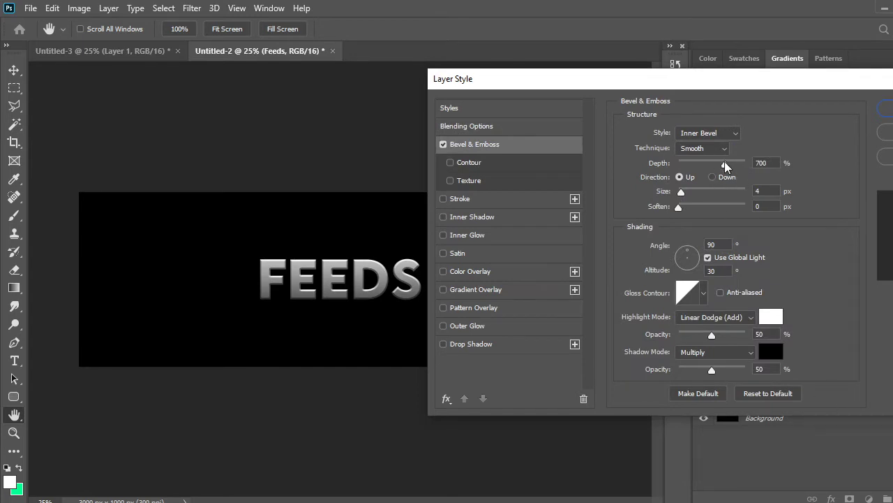
mouse_move(726, 166)
mouse_down()
mouse_move(737, 166)
mouse_move(695, 165)
mouse_move(716, 166)
mouse_up()
text(600)
drag(679, 192, 686, 196)
Add a black (000000) Inner Shadow to the Feeds text with 0 px distance and 18 px size
click(438, 218)
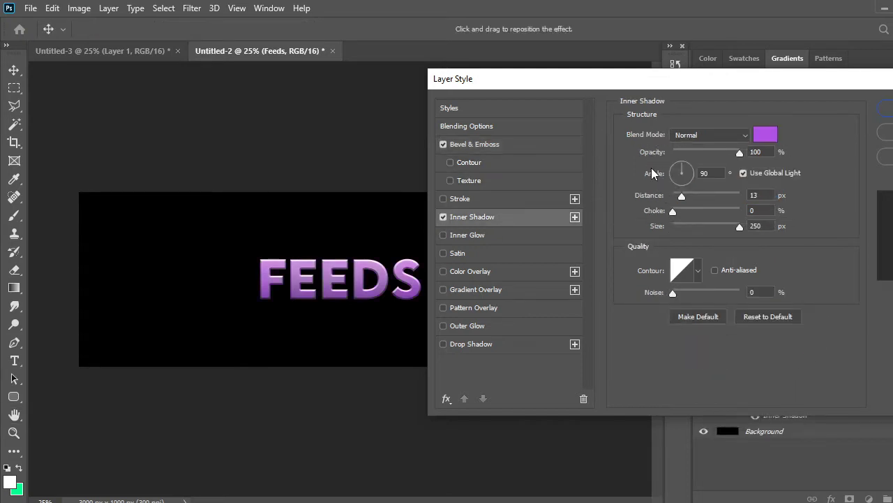
click(766, 134)
drag(616, 230, 630, 400)
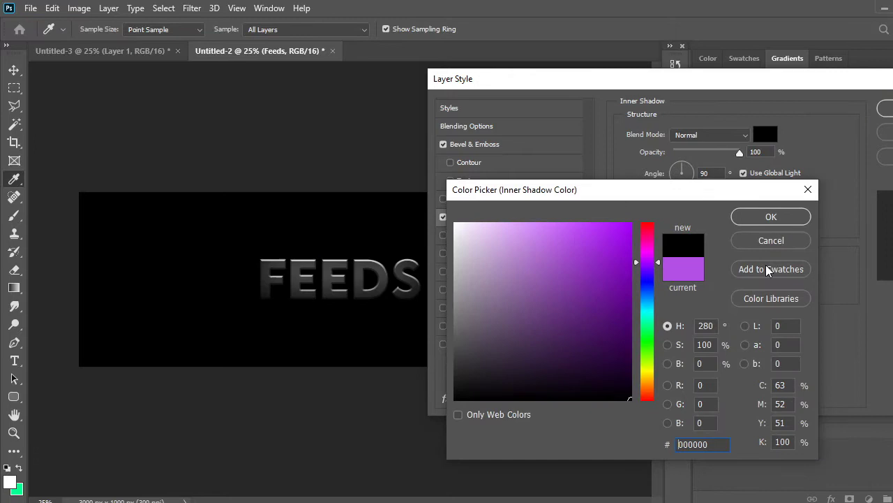
click(766, 217)
drag(738, 225, 681, 224)
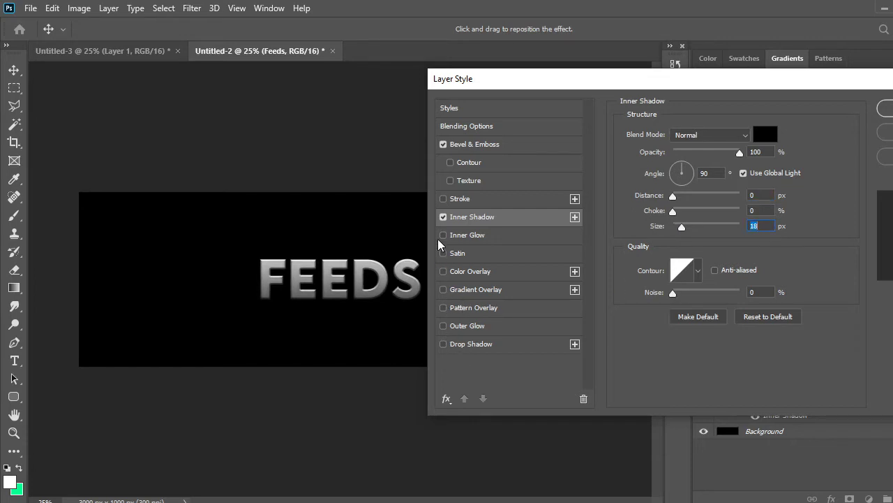
click(442, 289)
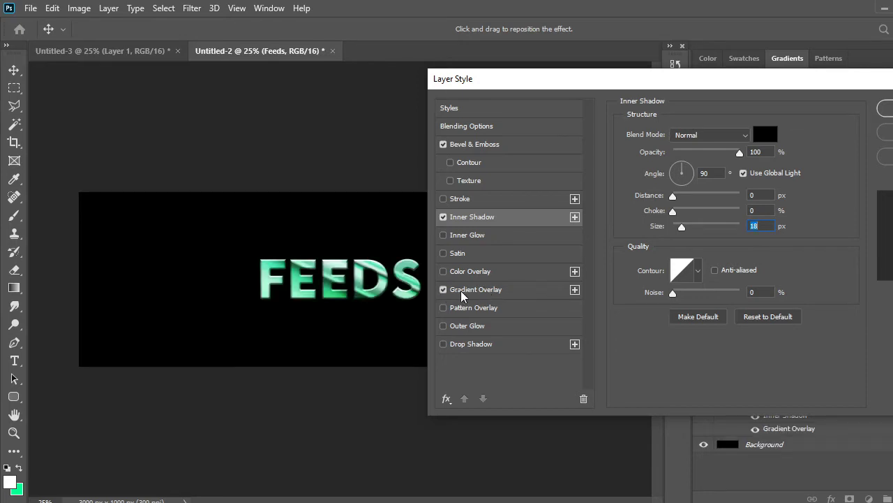
click(466, 290)
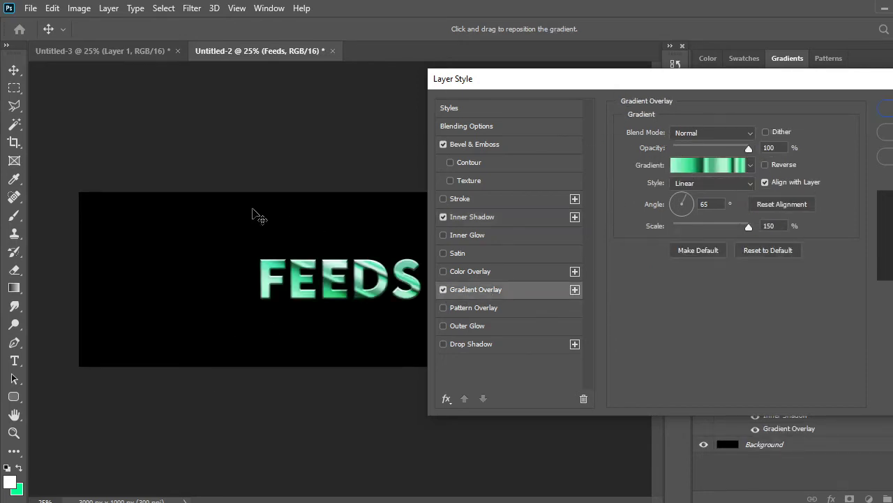
click(687, 166)
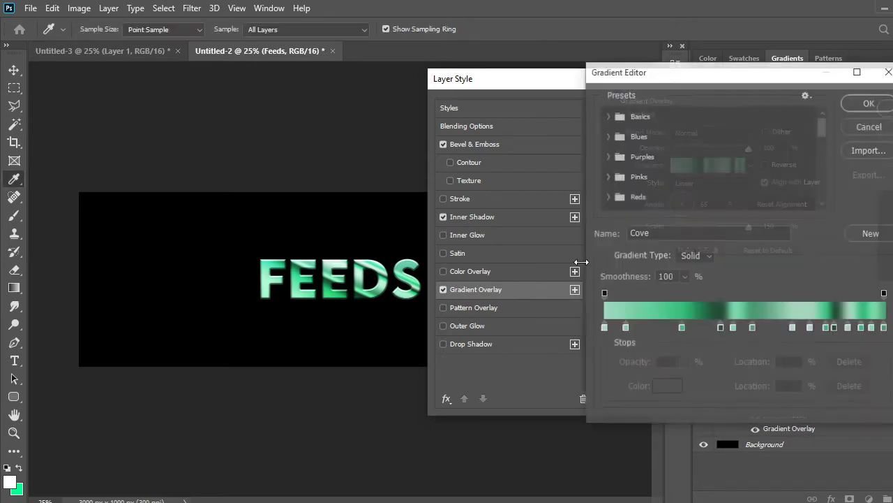
scroll(670, 171, down, 5)
scroll(652, 175, down, 8)
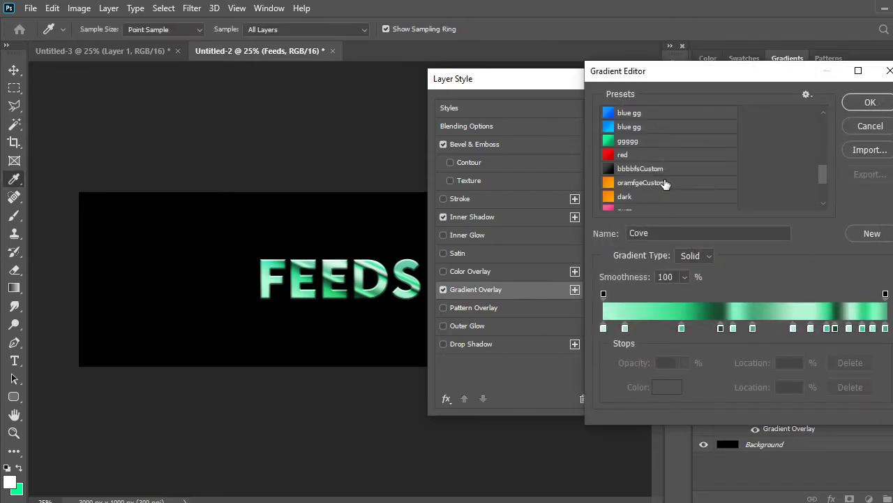
scroll(646, 192, down, 1)
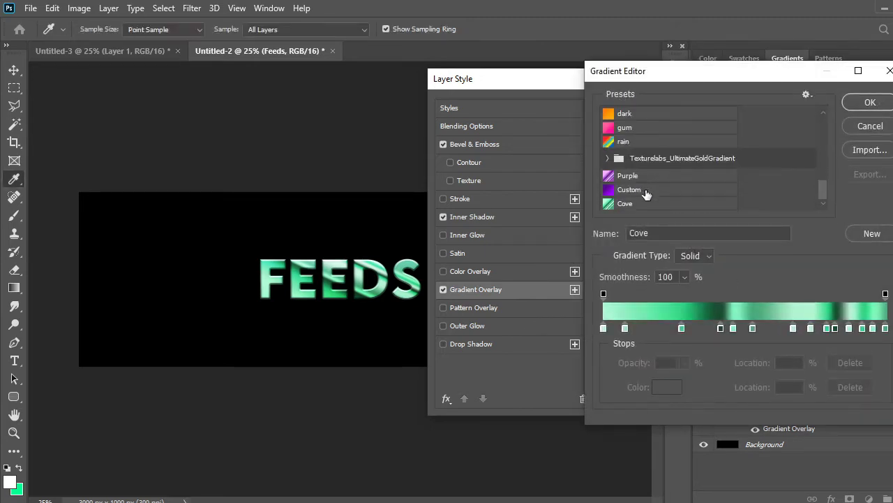
click(636, 177)
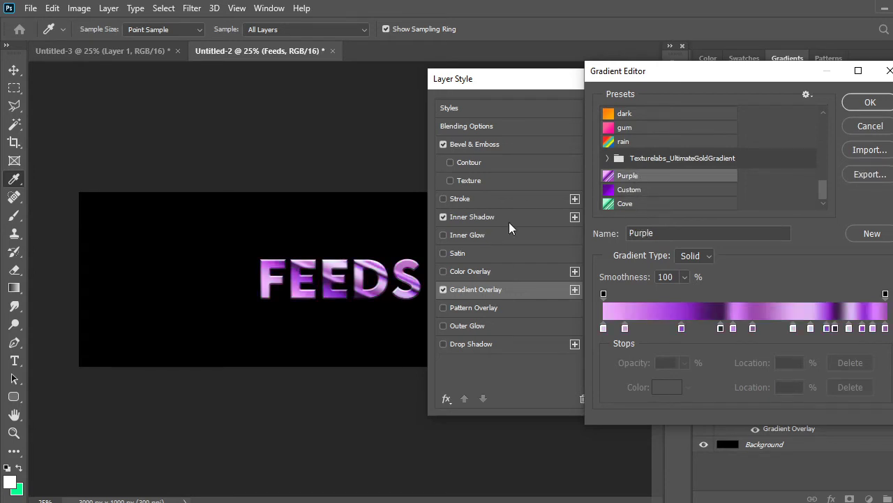
drag(640, 82, 704, 81)
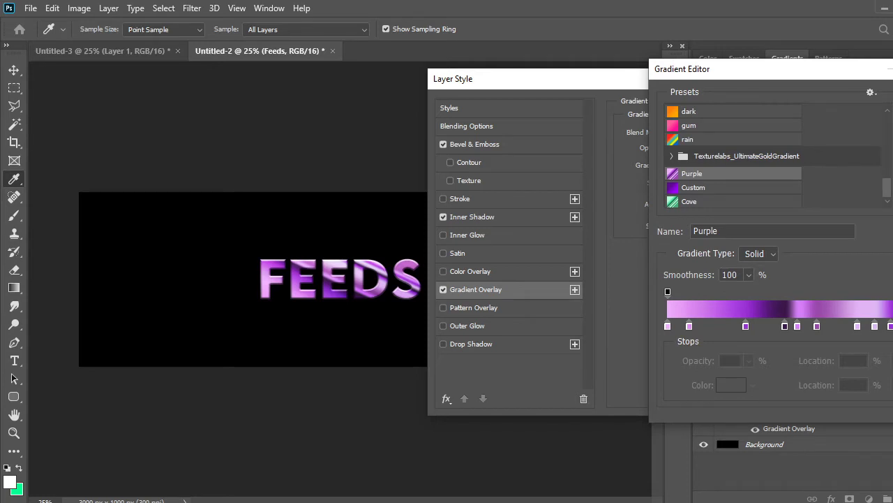
drag(873, 69, 658, 73)
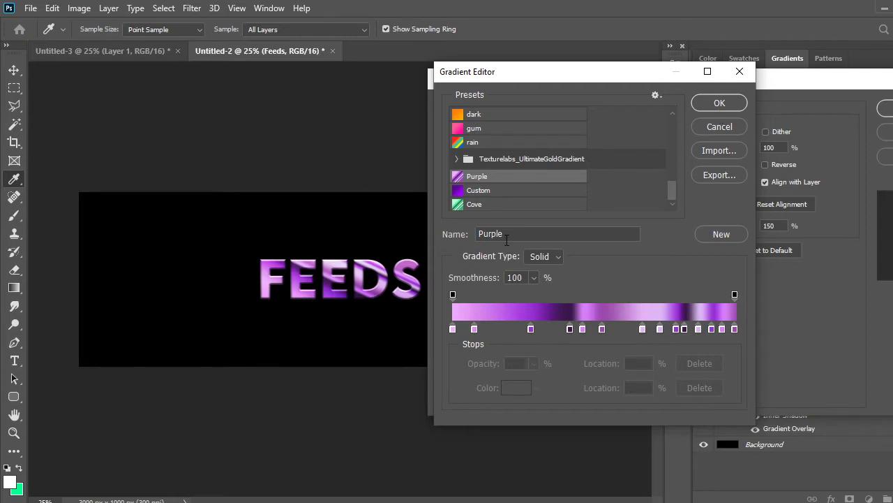
click(723, 127)
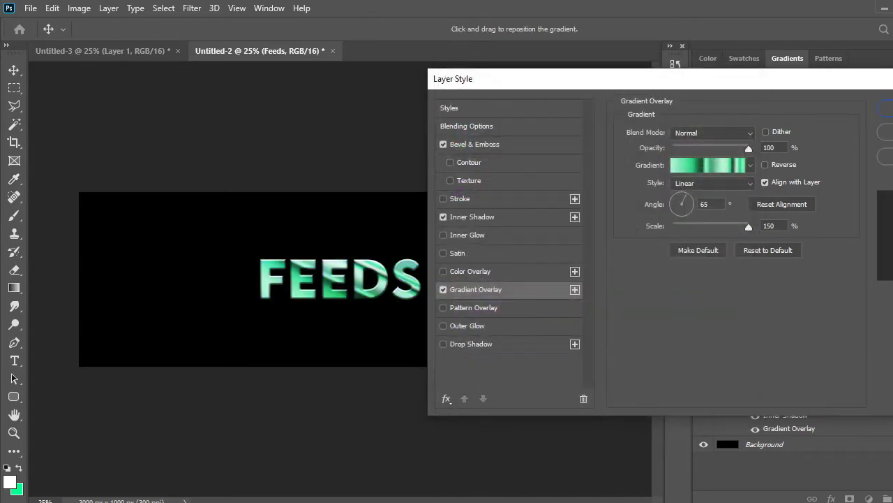
click(446, 290)
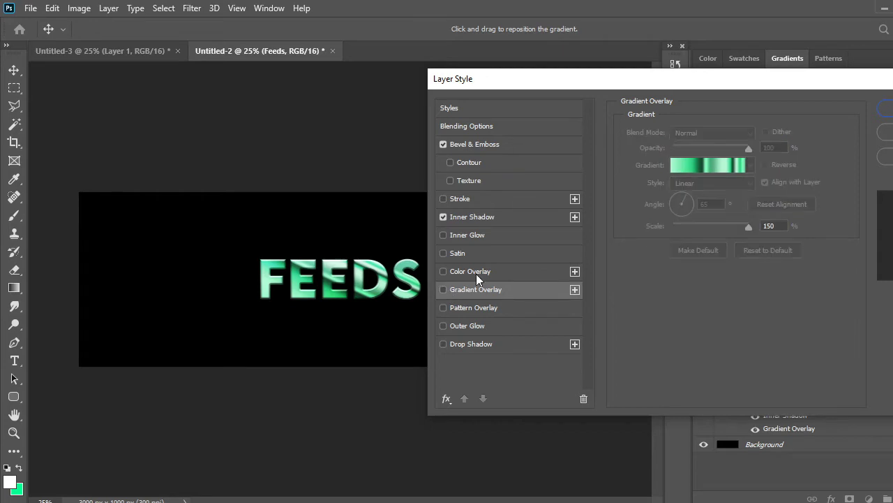
Apply the layer style to the Feeds text and add a Gradient Map adjustment layer above Layer 1
click(885, 109)
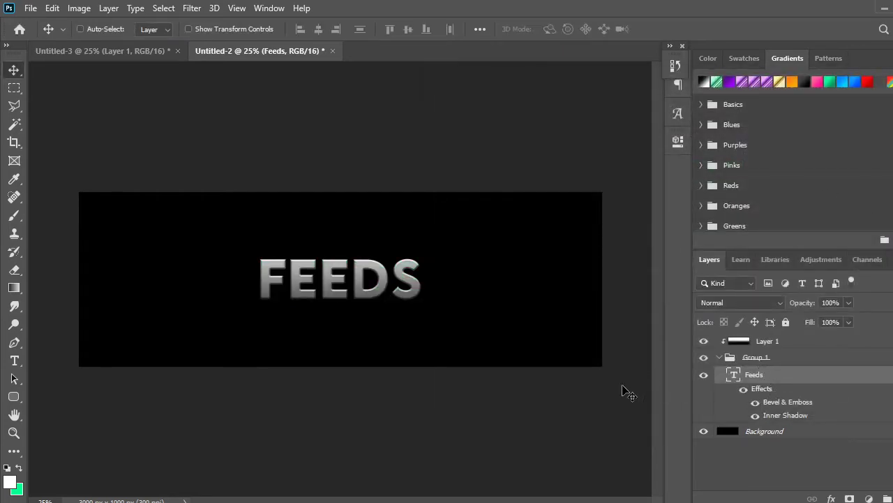
click(768, 363)
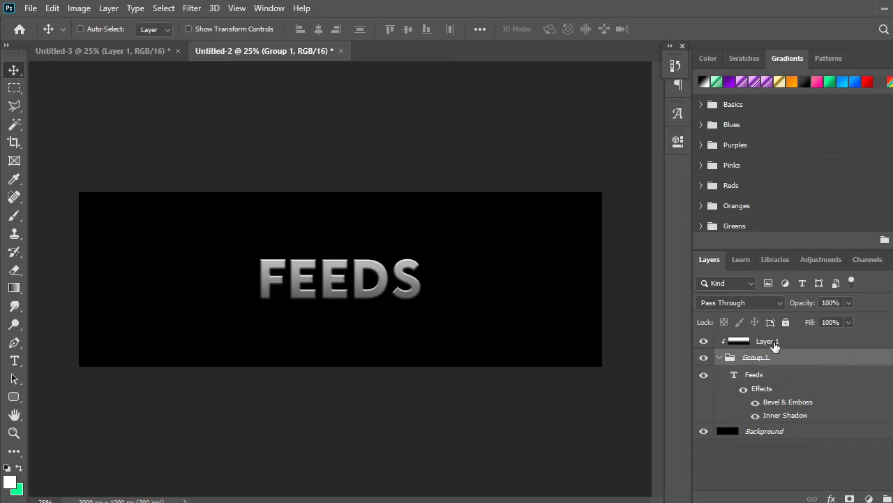
click(775, 342)
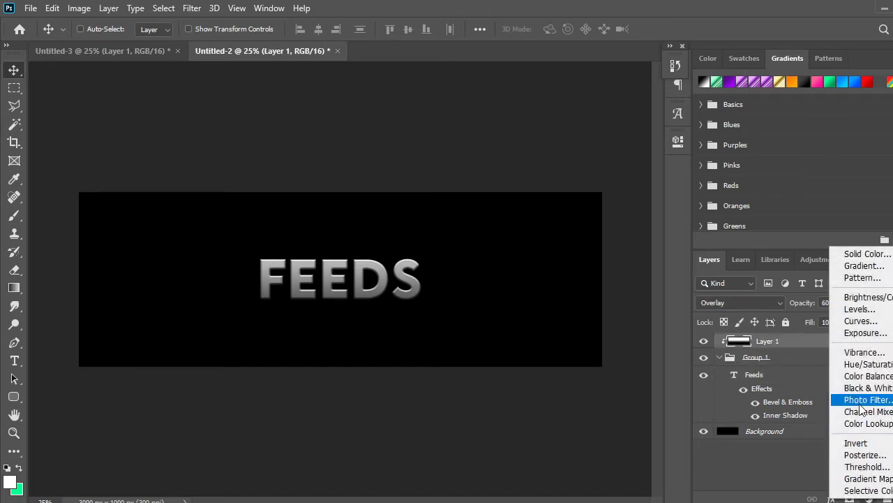
click(869, 478)
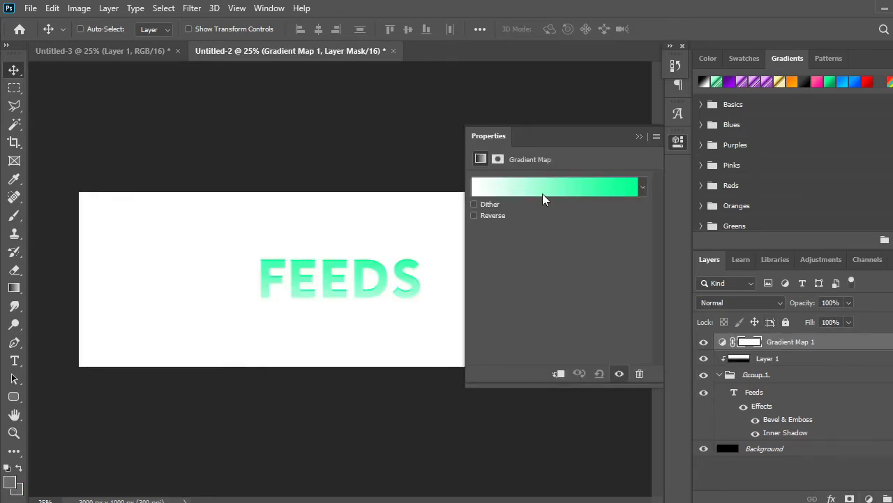
Load the Purple preset into the gradient map's gradient
click(589, 183)
scroll(513, 183, down, 5)
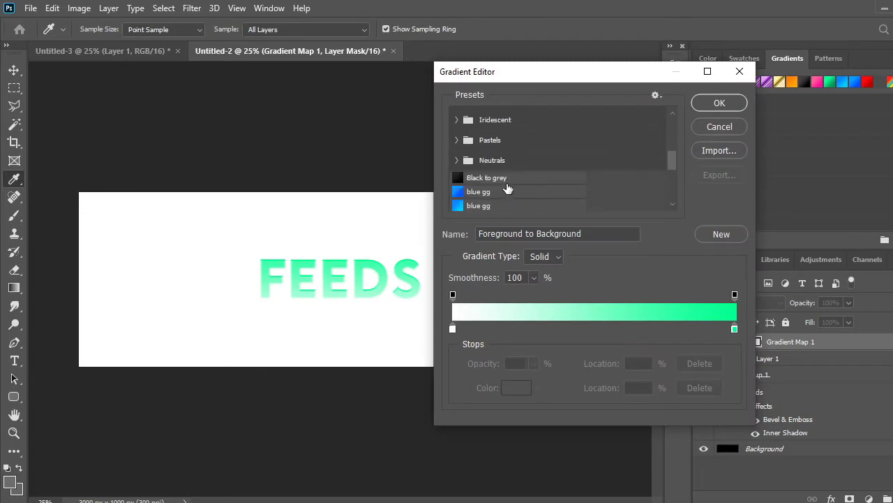
scroll(507, 189, down, 5)
click(481, 176)
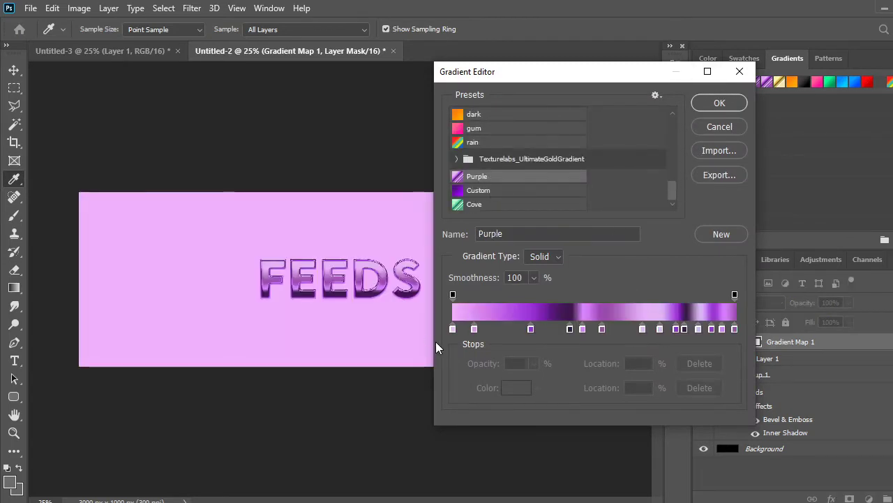
Inspect the hex colours of the first four colour stops in the Purple gradient, starting from the 0% stop
double_click(452, 328)
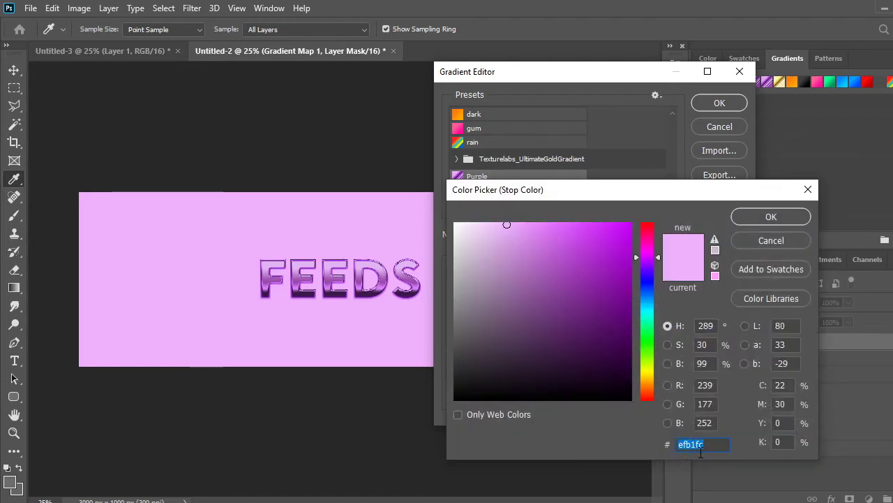
click(785, 218)
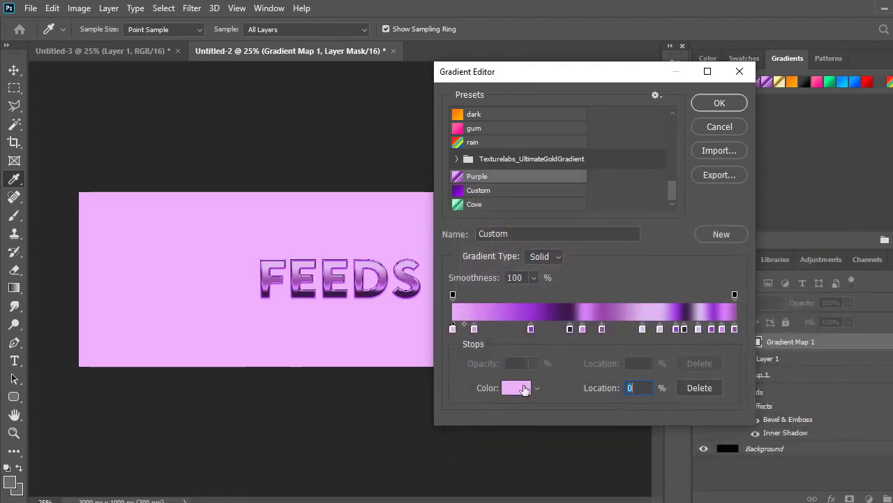
double_click(474, 328)
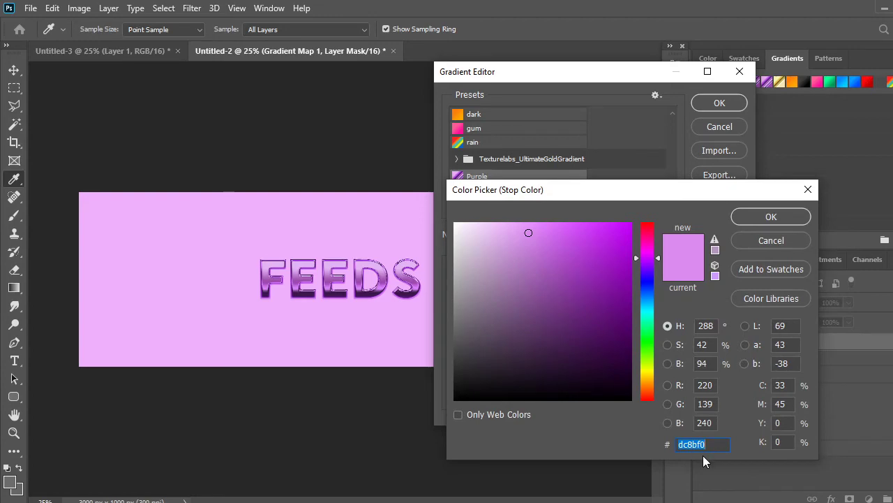
click(772, 220)
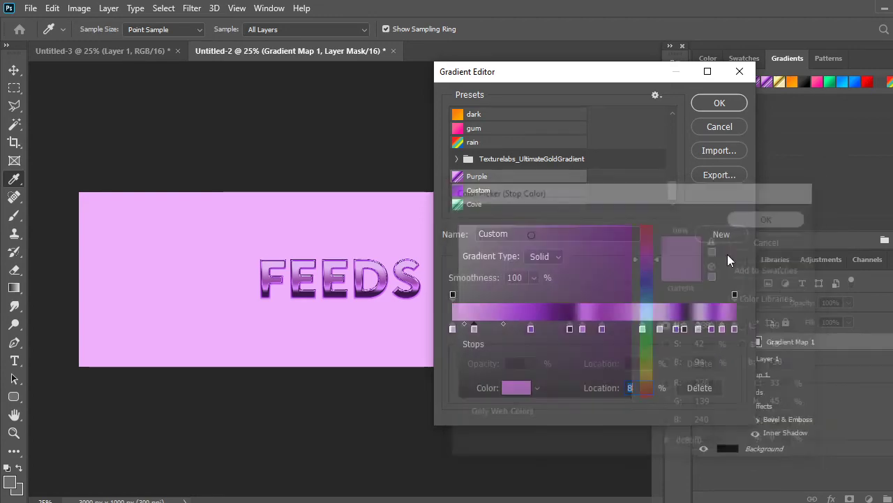
double_click(530, 329)
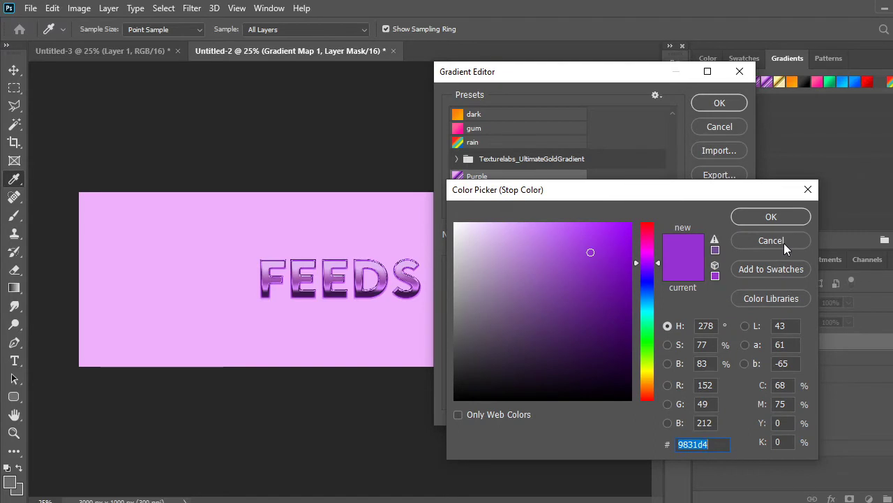
click(771, 217)
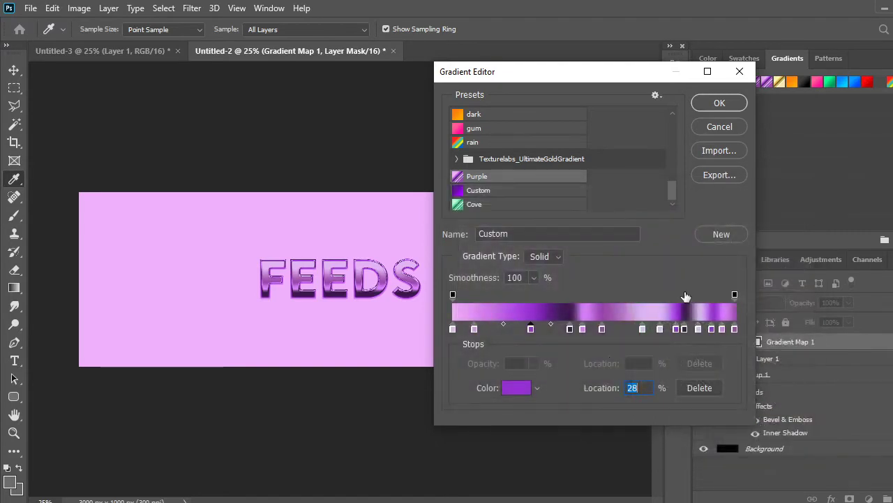
double_click(570, 328)
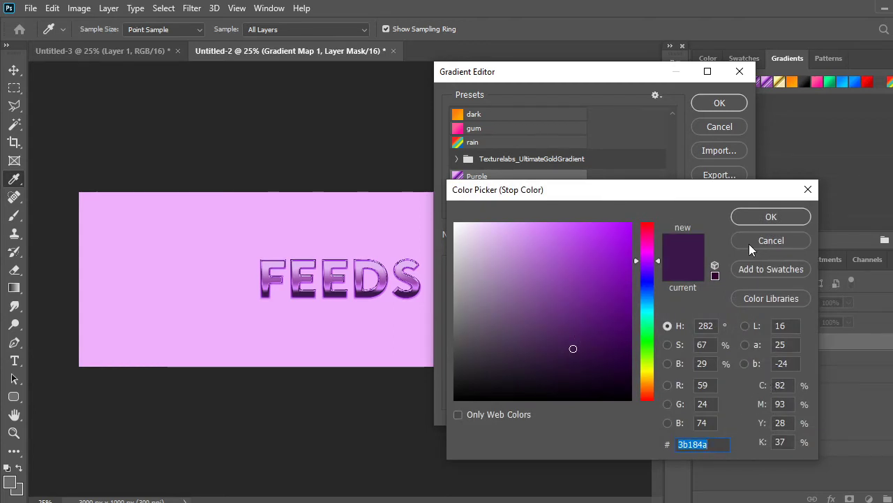
click(749, 216)
Inspect the hex colours of the fifth through eighth colour stops, beginning with the stop at 46%
click(583, 329)
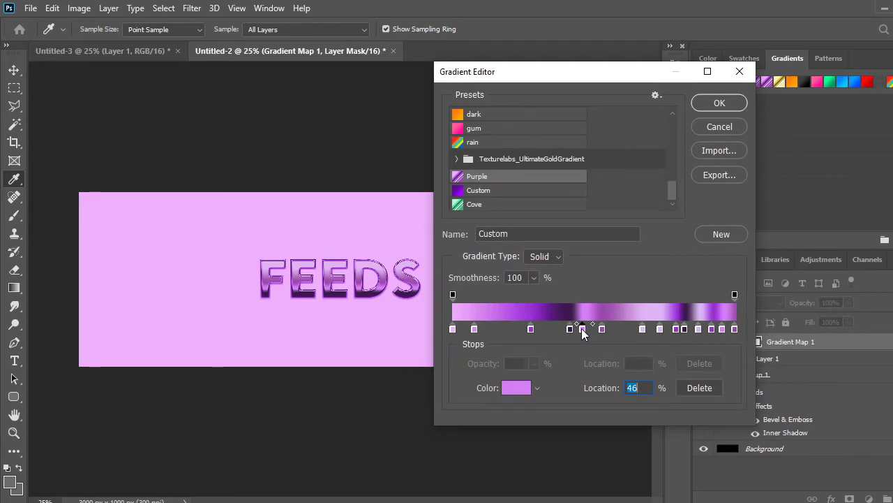
double_click(583, 329)
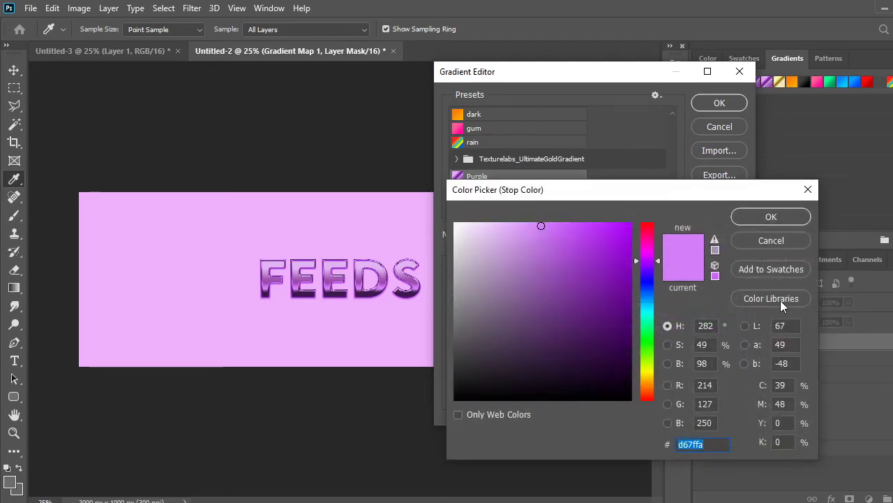
click(760, 217)
double_click(603, 328)
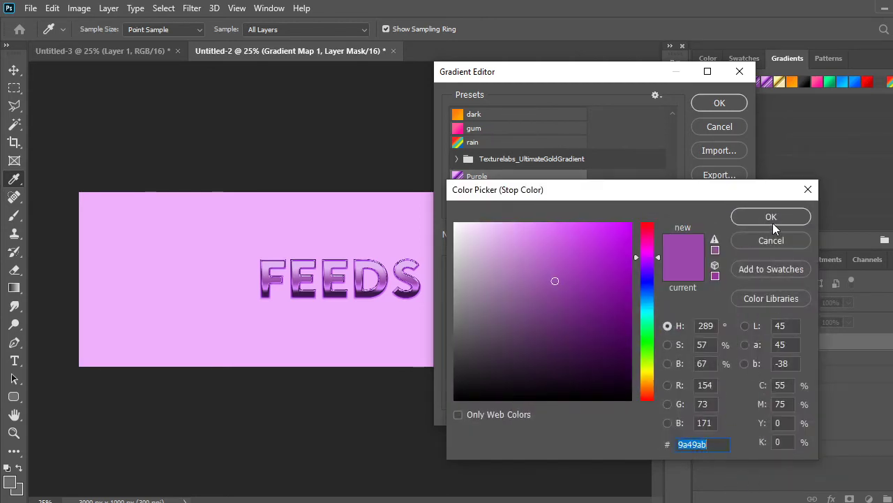
click(808, 189)
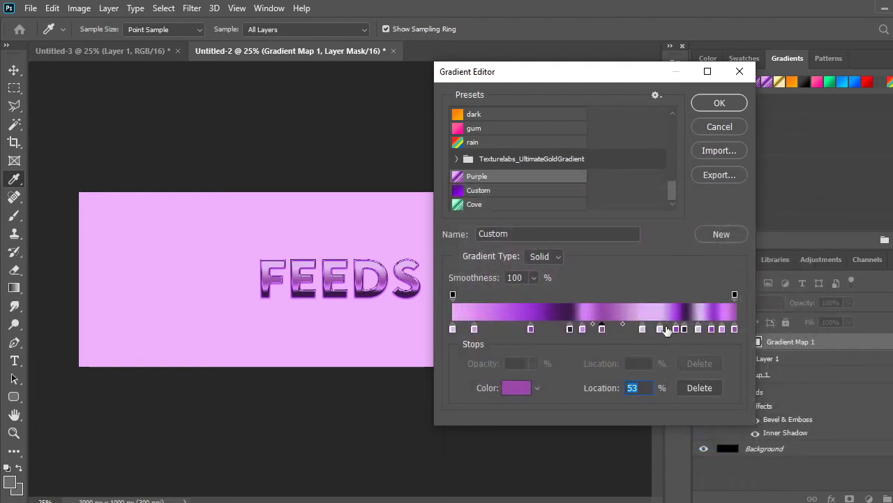
double_click(642, 328)
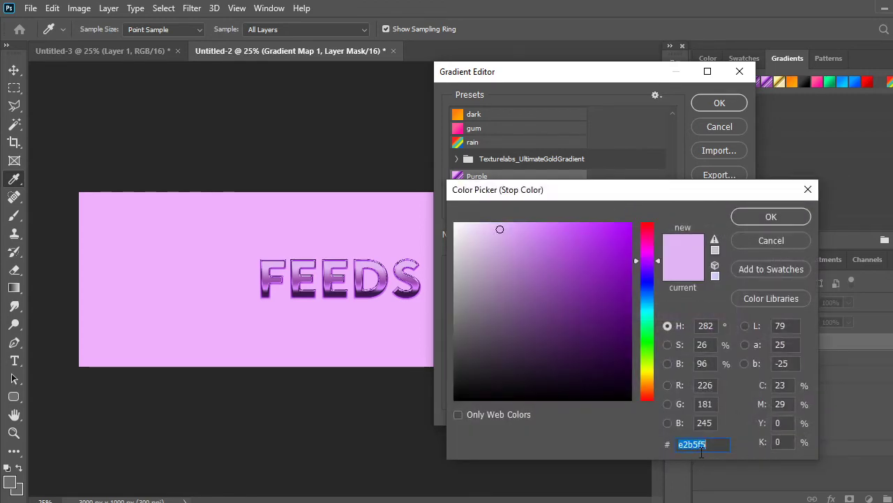
click(769, 217)
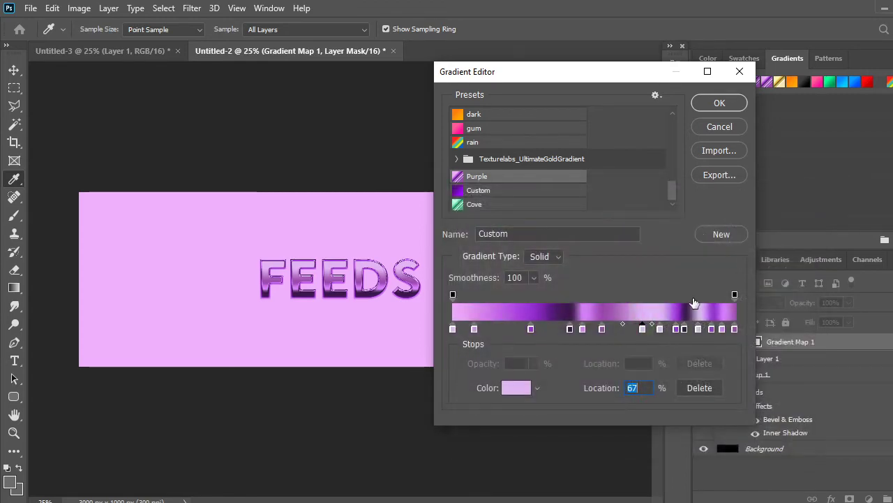
double_click(660, 328)
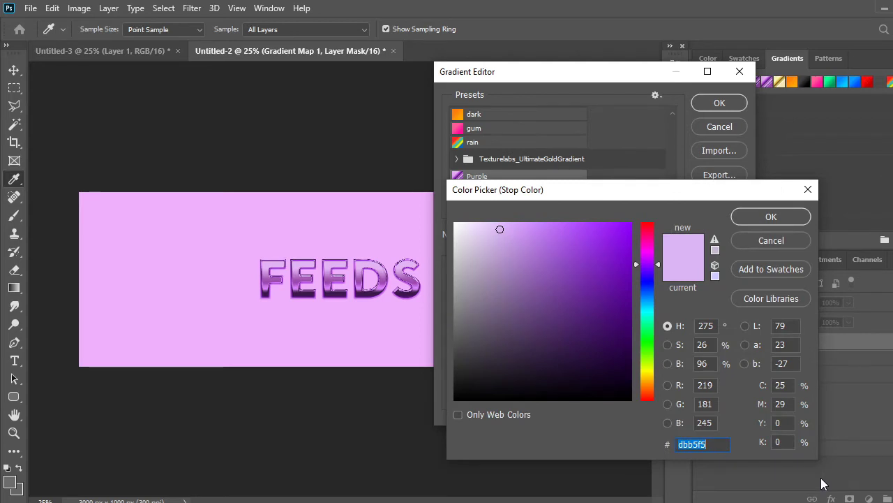
click(752, 220)
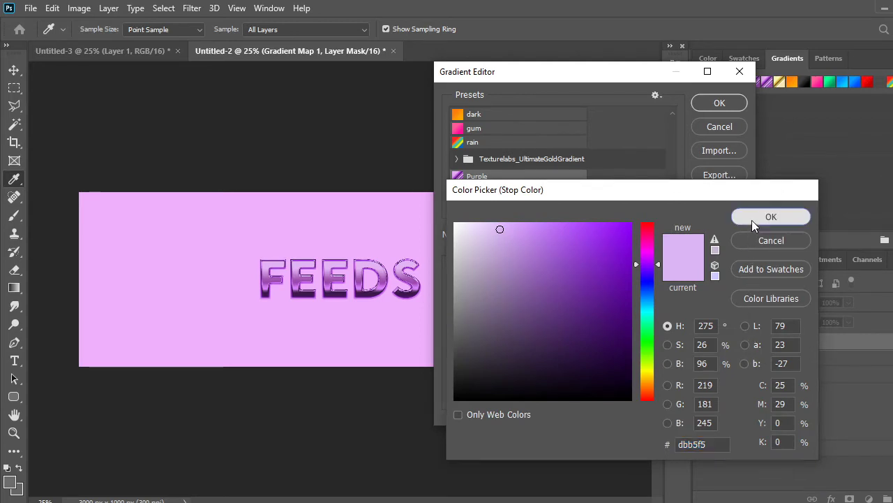
Inspect the hex colours of the gradient's stops at 79, 82, 92, 95 and 100%
click(676, 329)
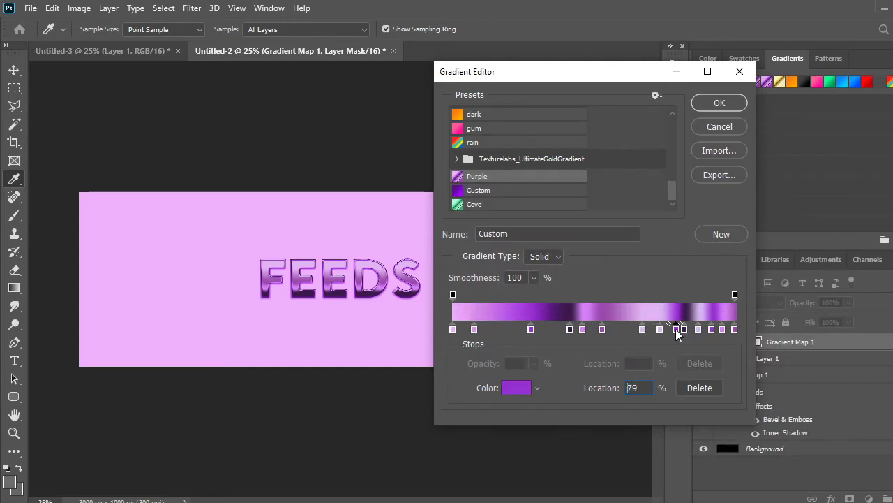
double_click(675, 328)
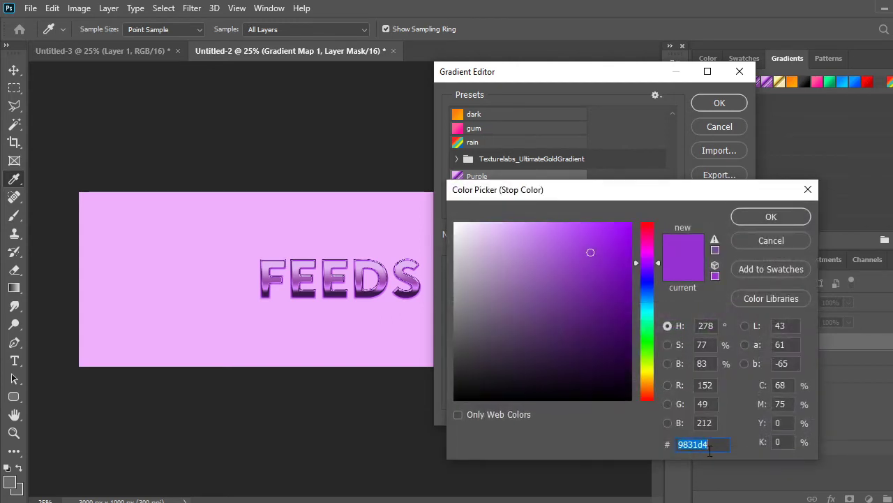
click(758, 216)
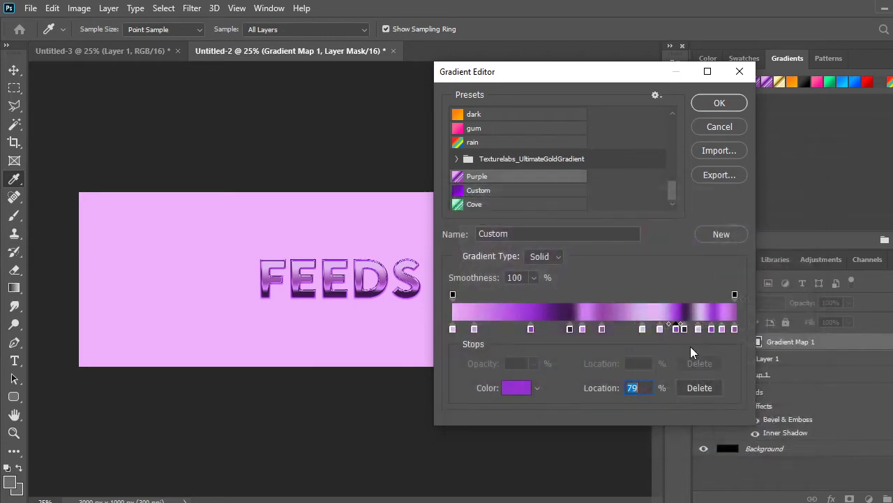
click(684, 328)
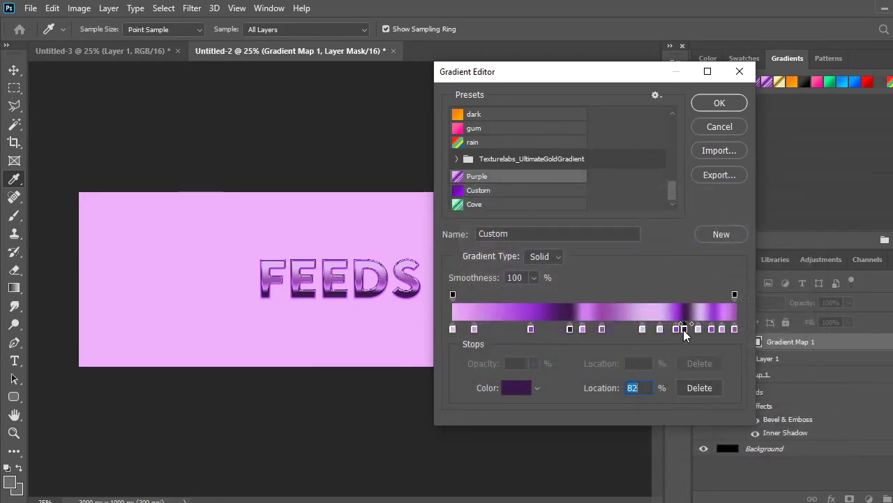
double_click(684, 328)
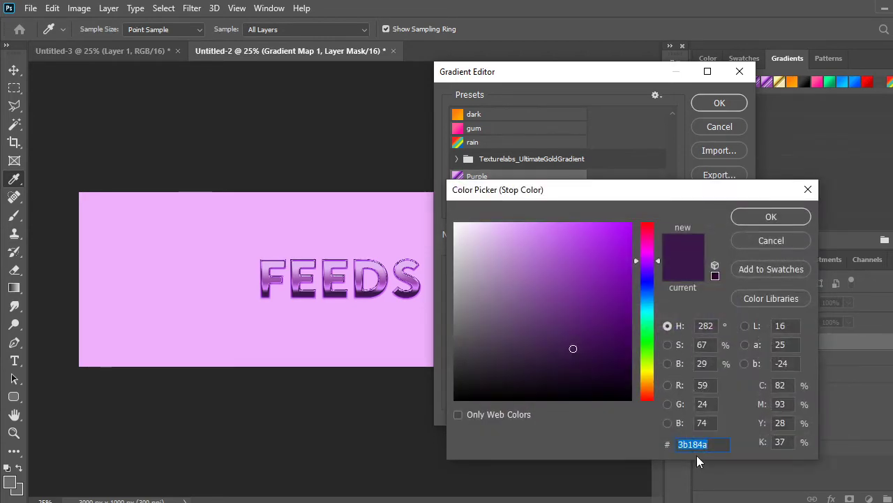
click(760, 218)
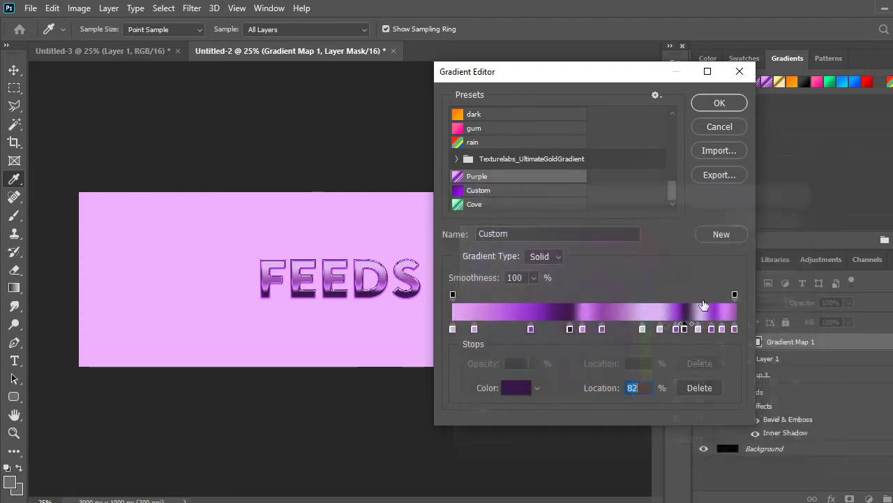
double_click(707, 328)
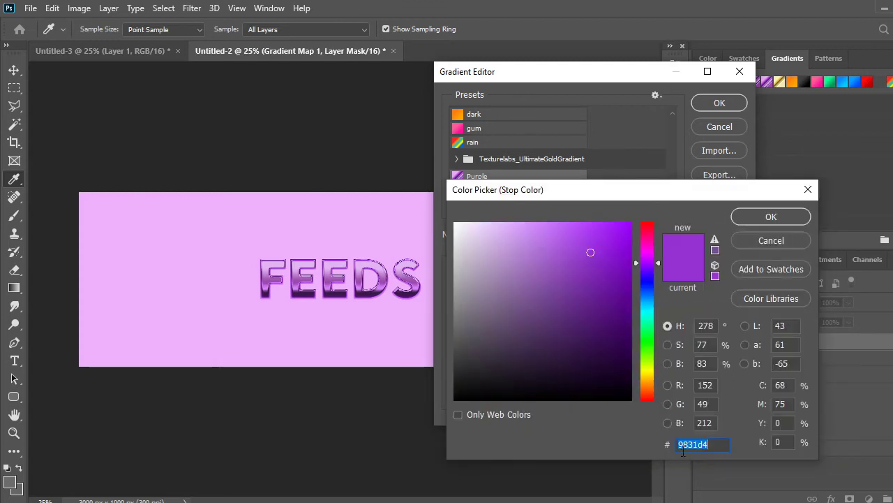
click(768, 239)
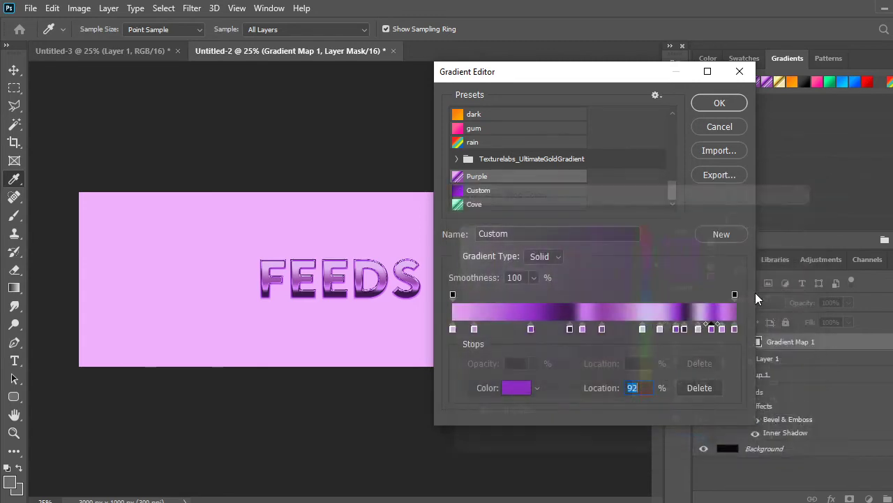
double_click(723, 330)
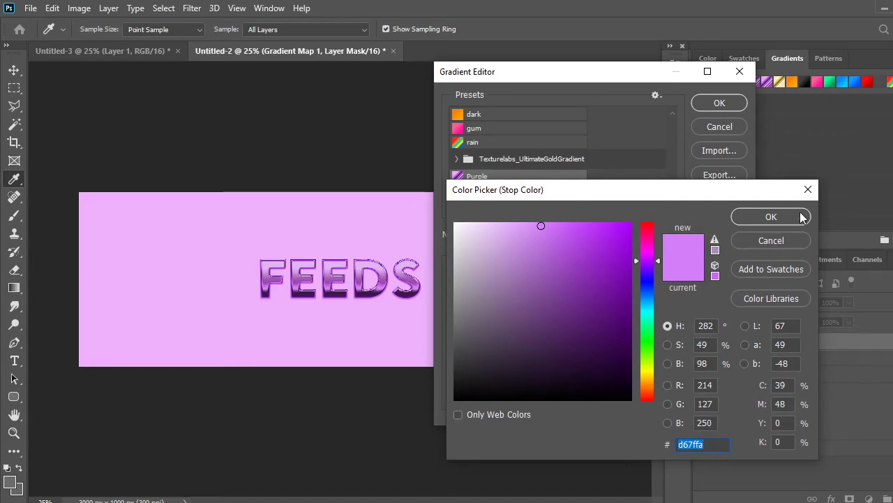
click(775, 219)
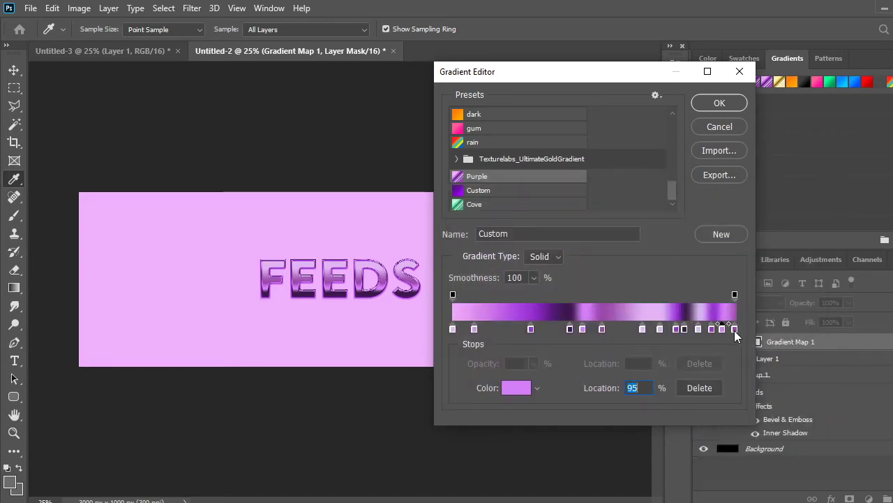
double_click(735, 329)
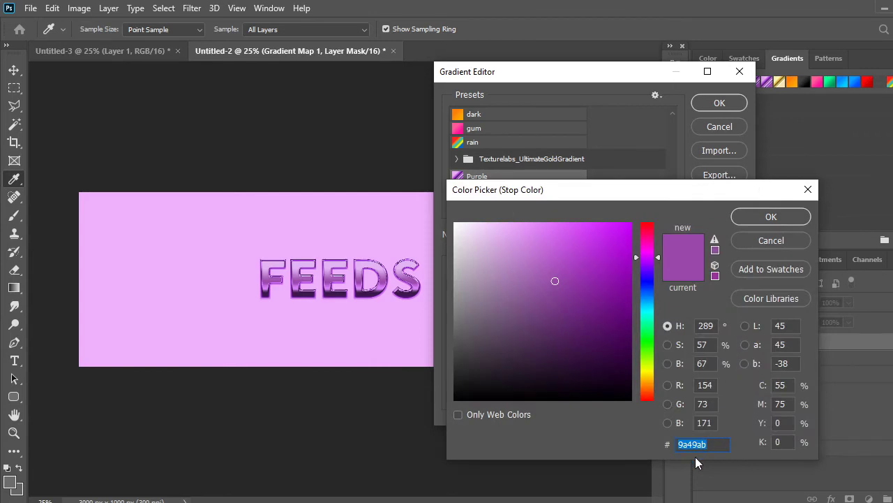
click(787, 214)
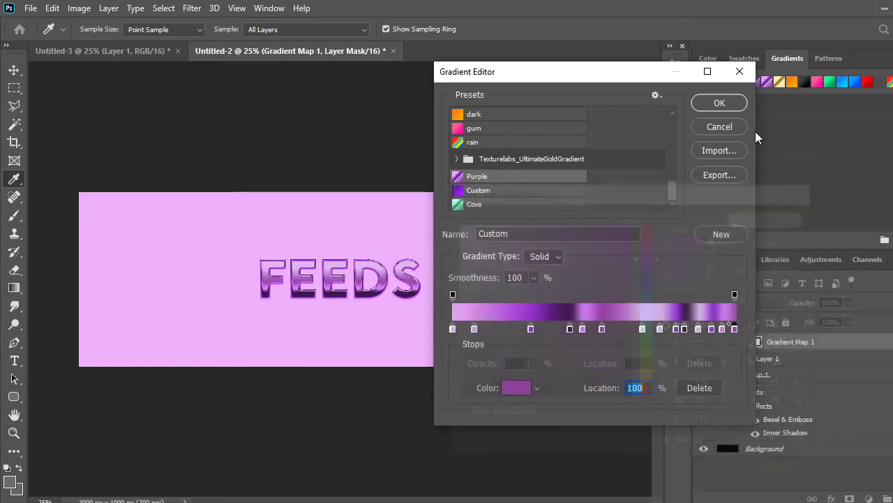
Apply the purple gradient to the gradient map, enable Dither and close the adjustment's properties
click(716, 104)
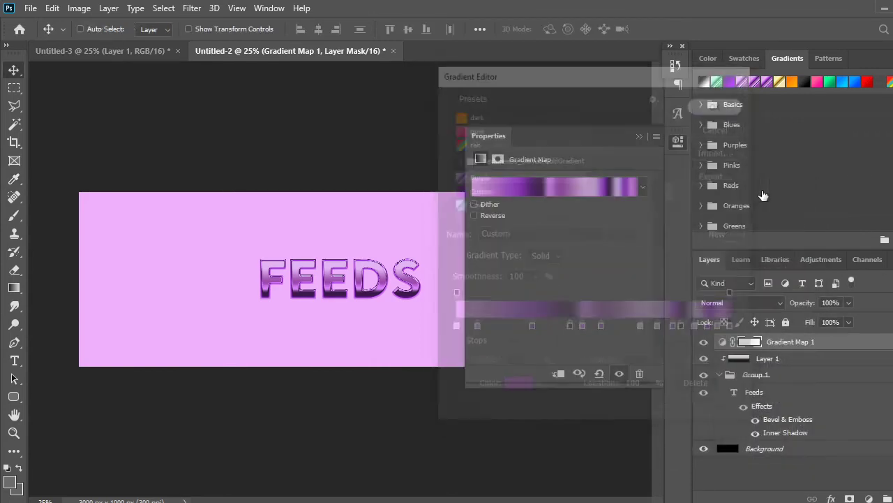
right_click(787, 346)
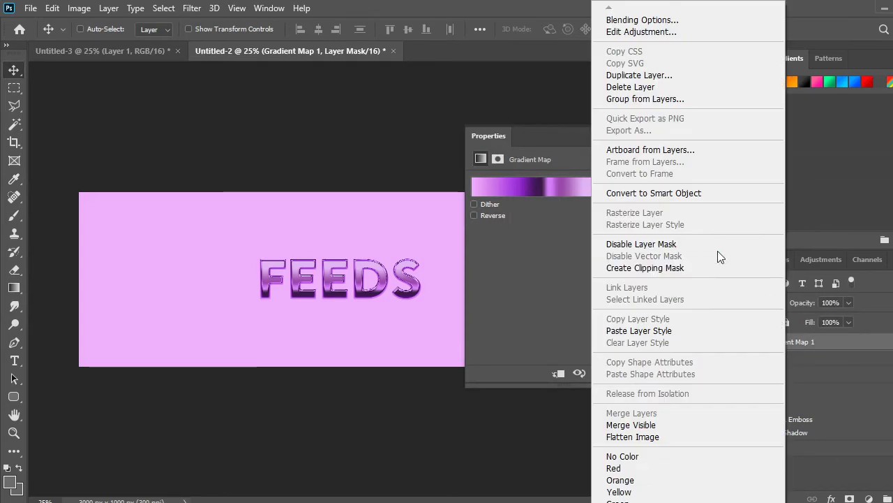
click(489, 205)
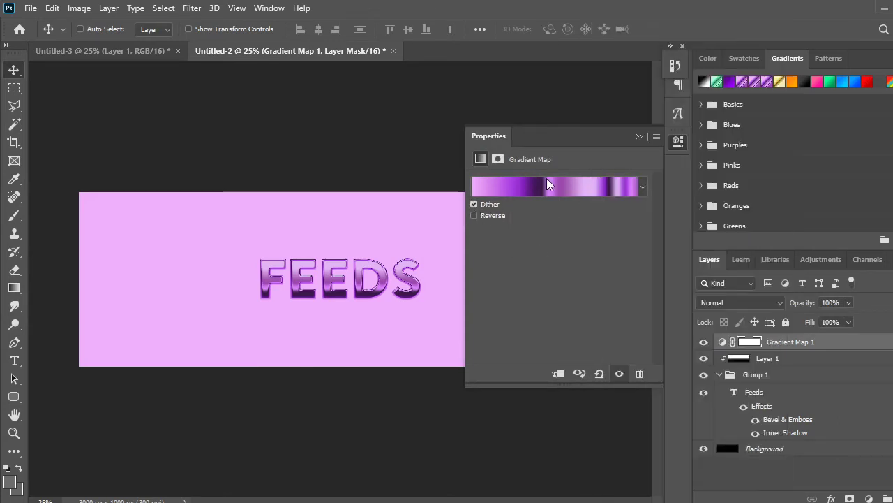
click(678, 141)
Clip the Gradient Map 1 adjustment layer to the layers below so it only colours the FEEDS text
right_click(788, 342)
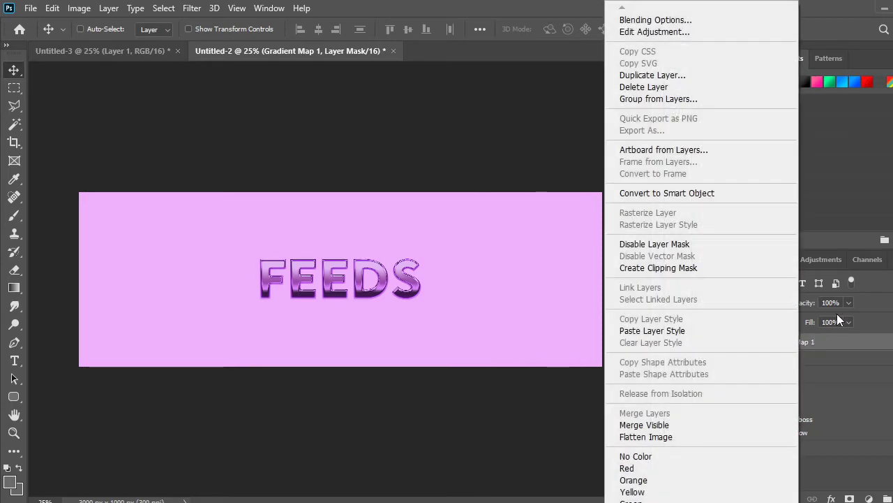
click(688, 267)
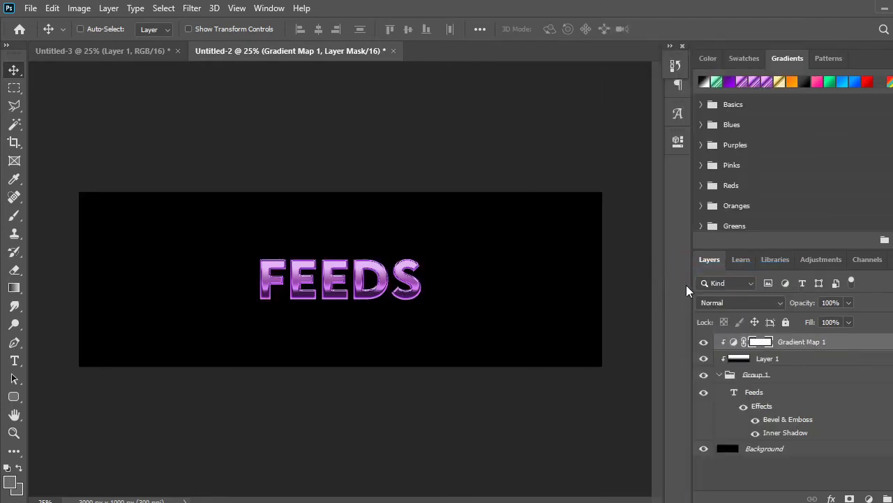
key(ctrl+plus)
key(ctrl+plus)
key(ctrl+plus)
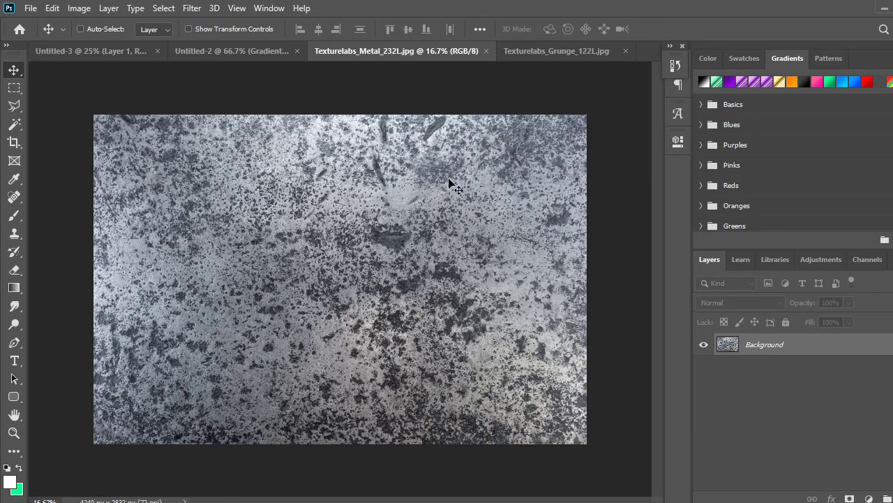
Copy the Texturelabs_Metal_232L.jpg image into the Untitled-2 document as a new top layer, accepting the bit depth difference
drag(210, 27, 356, 282)
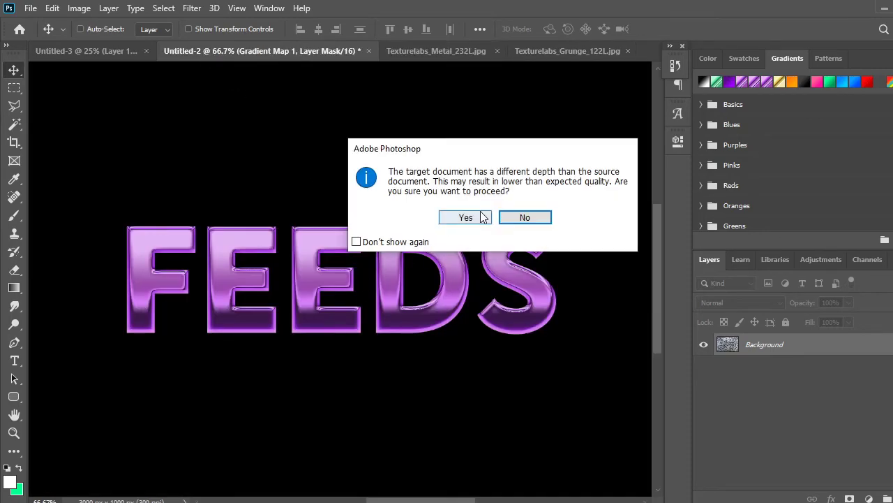
click(460, 217)
key(ctrl+minus)
key(ctrl+minus)
key(ctrl+minus)
key(ctrl+minus)
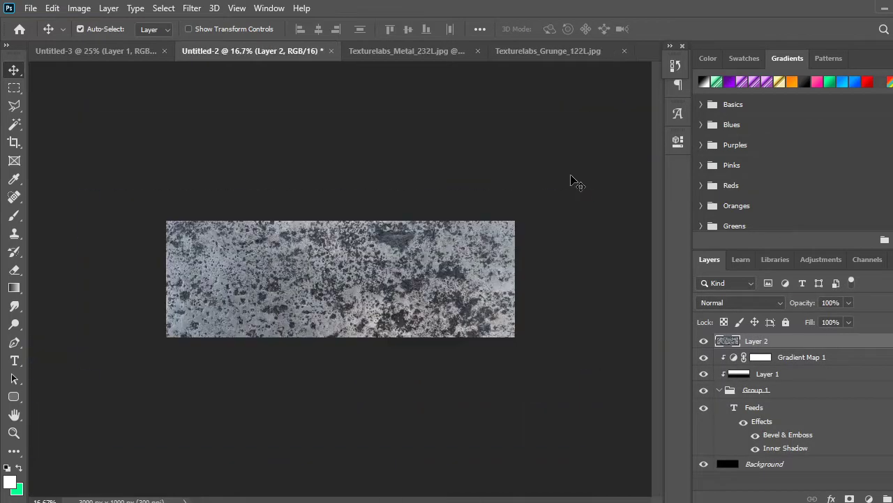
Scale the metal texture on Layer 2 to about 25% and centre it over the FEEDS text
key(ctrl+t)
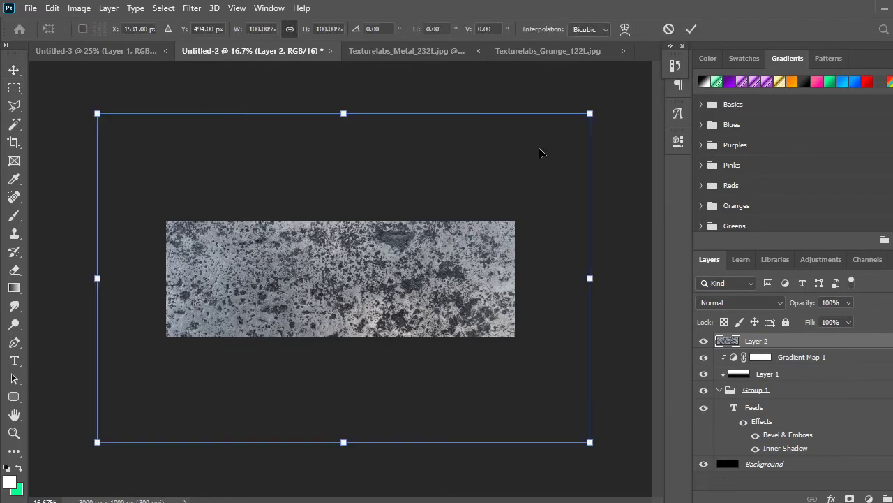
drag(603, 114, 386, 273)
drag(415, 242, 353, 285)
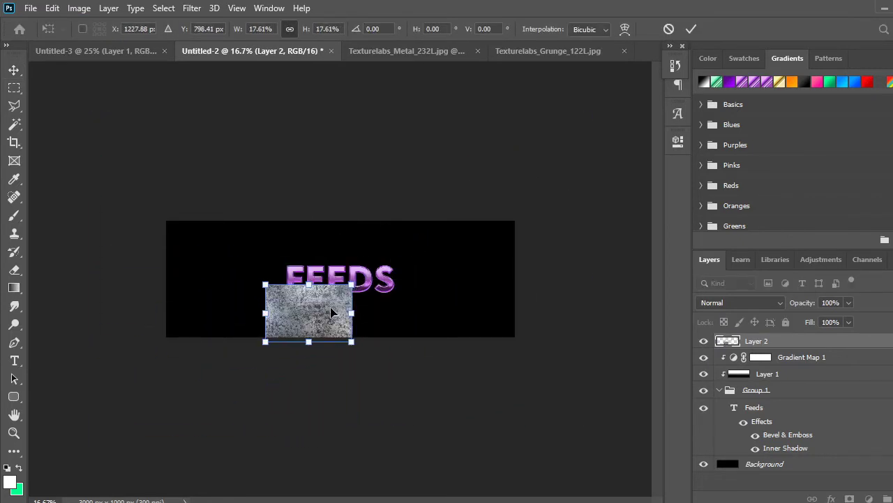
drag(326, 313, 409, 278)
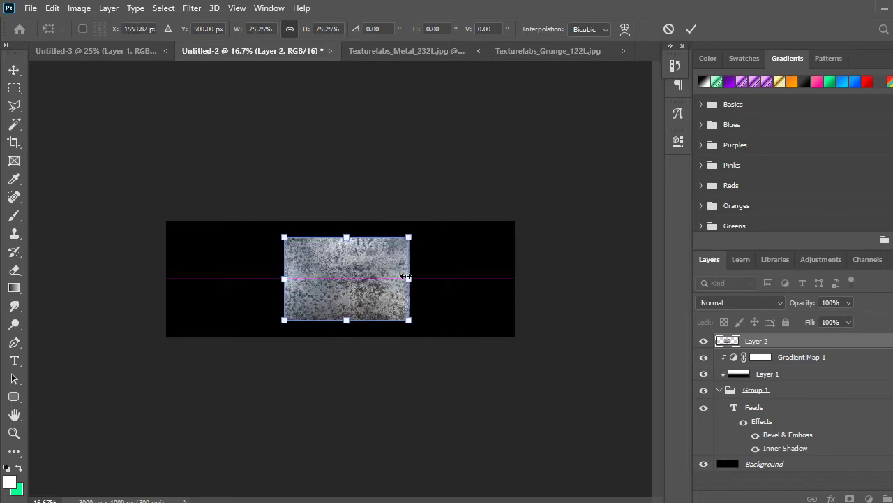
key(Return)
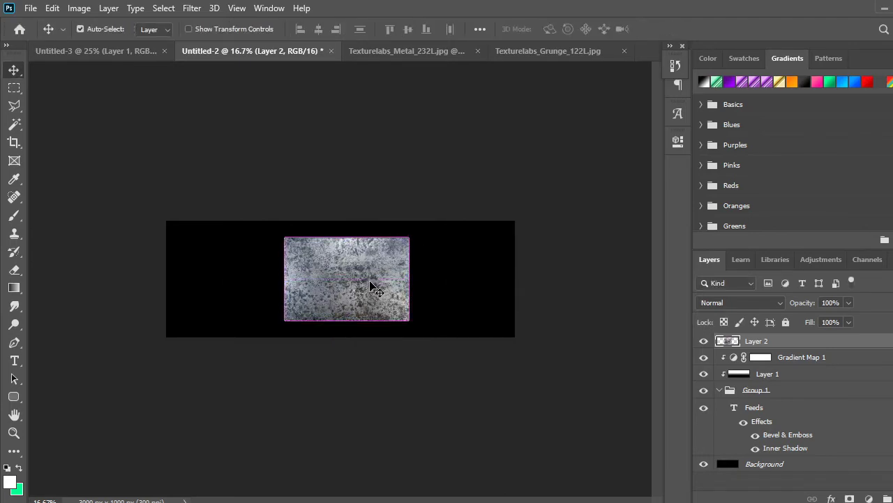
Move the metal texture Layer 2 beneath Gradient Map 1 so it clips to the text, and set its opacity to 12%
key(ctrl+plus)
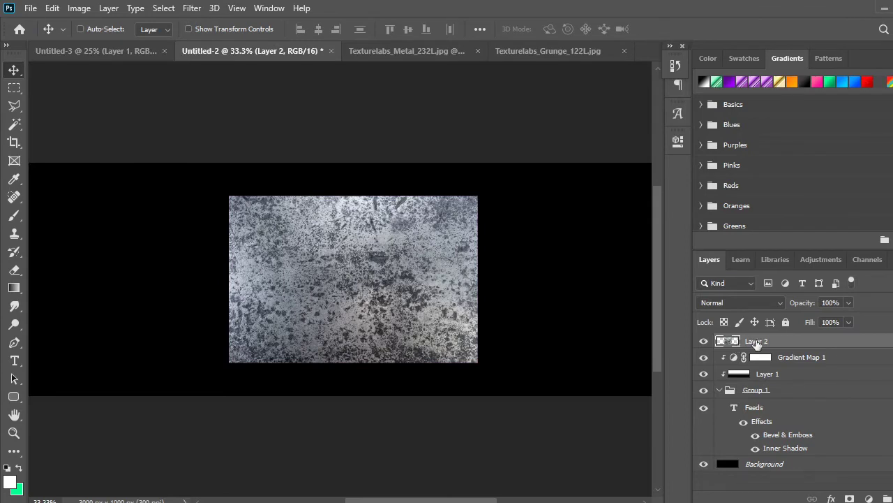
drag(757, 343, 771, 365)
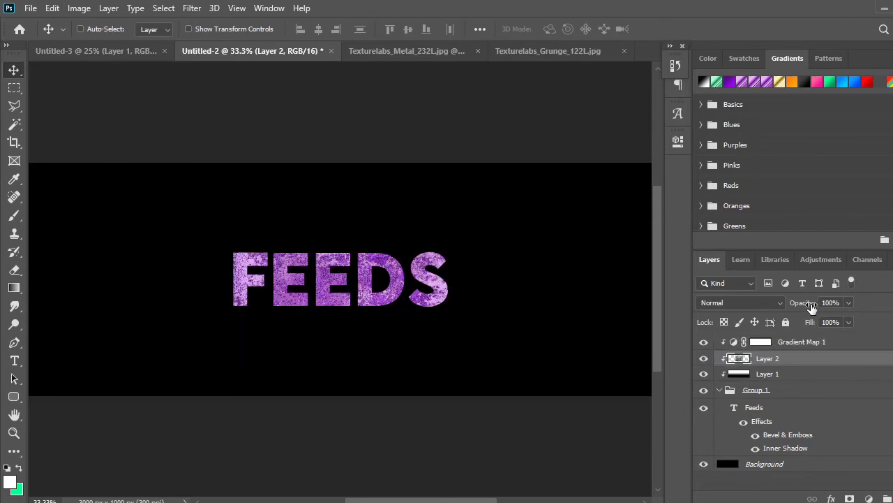
drag(810, 308, 750, 311)
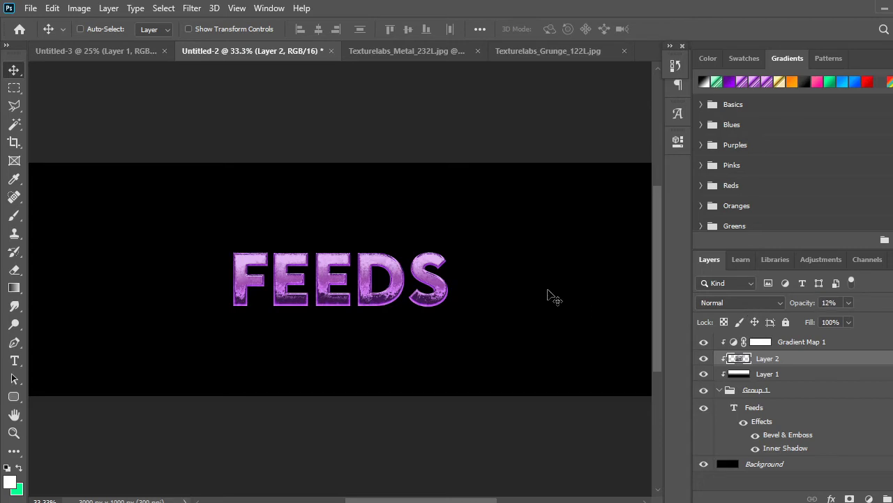
Compare the lettering with and without the metal texture by toggling Layer 2's visibility, and fine-tune its opacity
key(ctrl)
key(ctrl+plus)
key(ctrl+plus)
key(ctrl+plus)
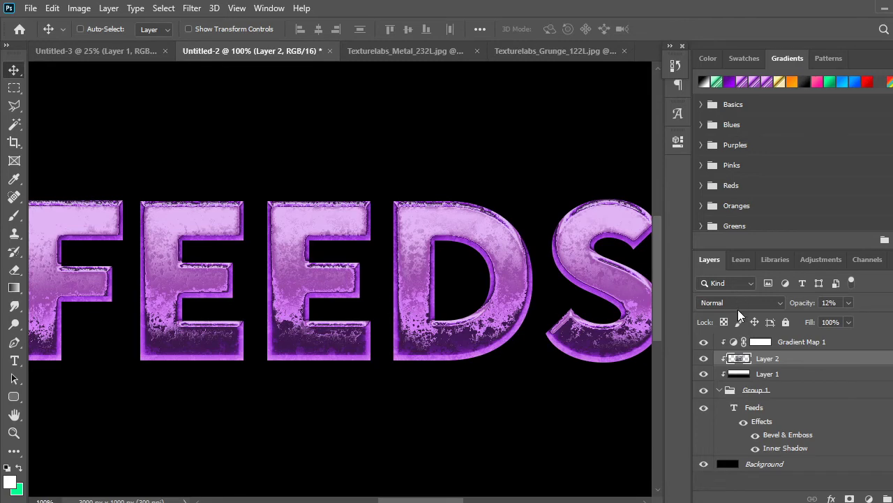
click(703, 362)
click(703, 362)
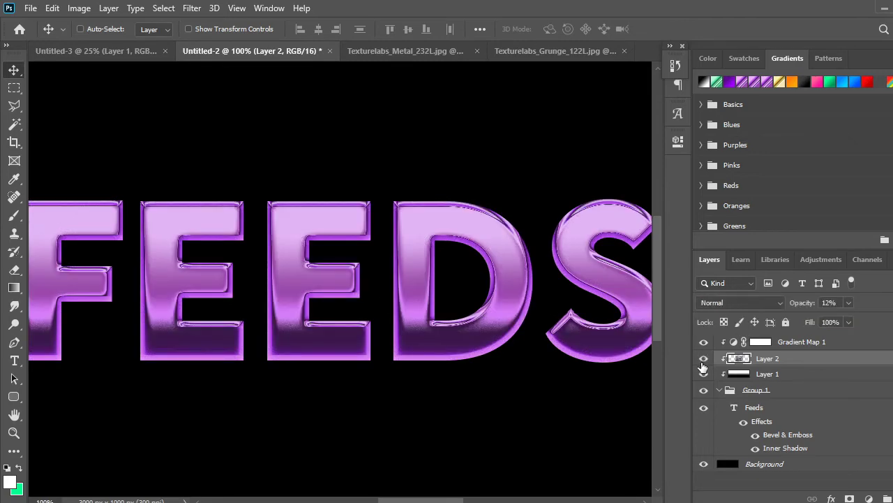
click(703, 362)
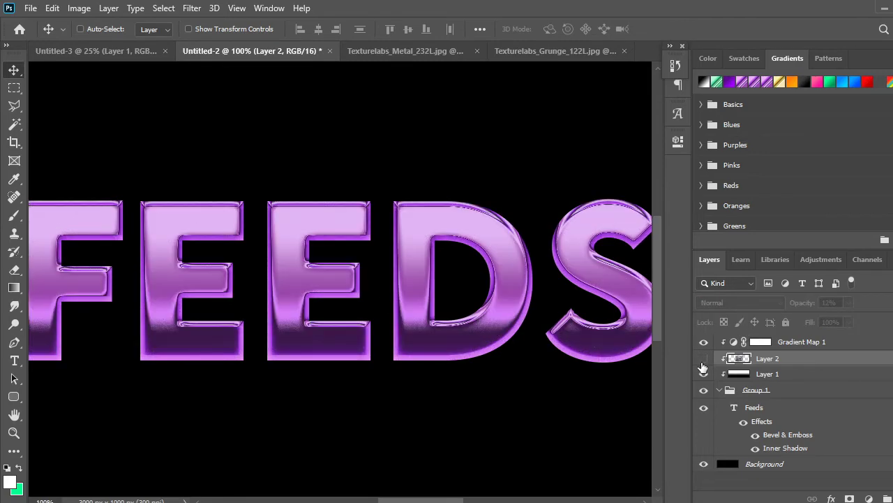
click(702, 362)
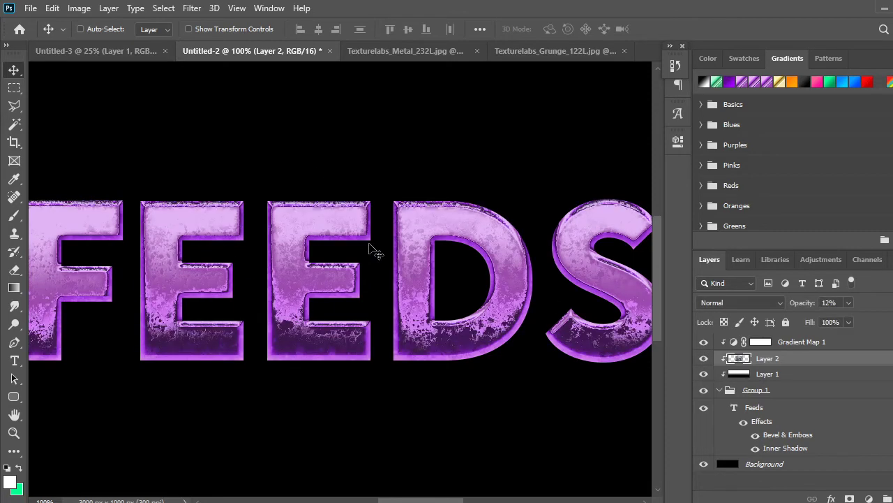
mouse_move(809, 311)
mouse_down()
mouse_move(796, 314)
mouse_move(809, 313)
mouse_move(799, 307)
mouse_up()
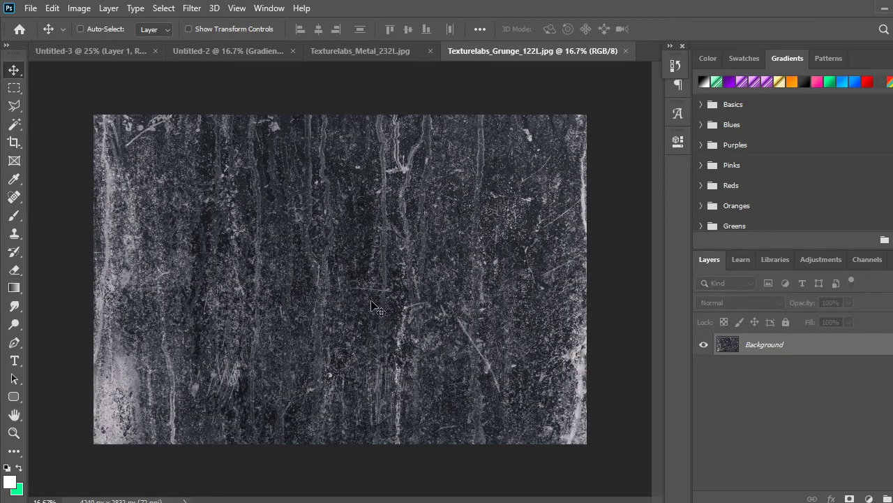
Copy the Texturelabs_Grunge_122L.jpg image into the Untitled-2 document as a new layer above Gradient Map 1
drag(145, 58, 325, 160)
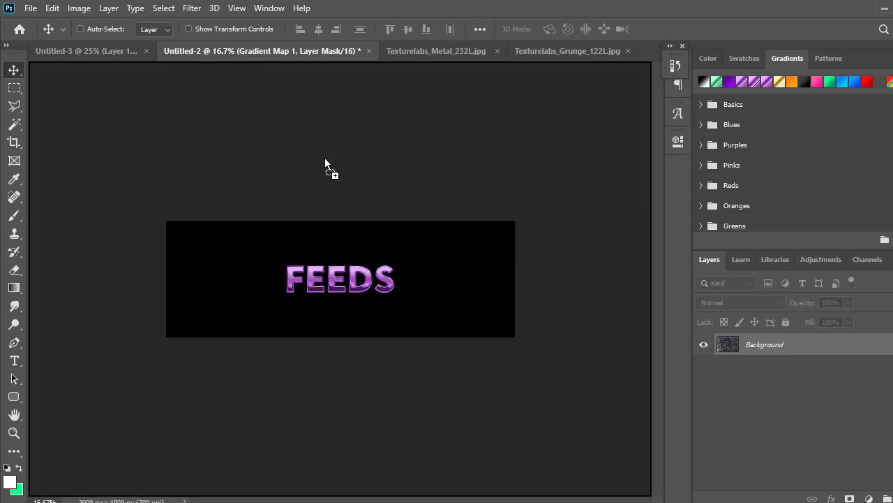
drag(384, 298, 384, 295)
click(462, 219)
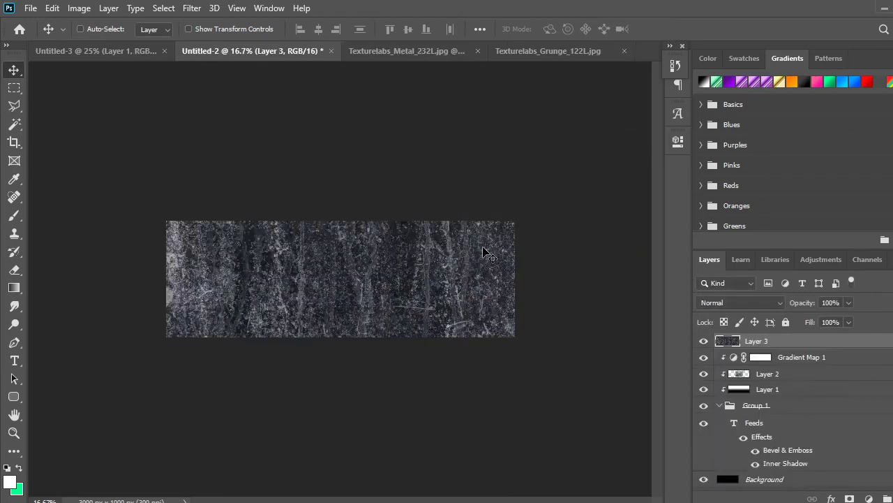
Scale the grunge texture on Layer 3 to about 28% and position it over the FEEDS text
key(ctrl+t)
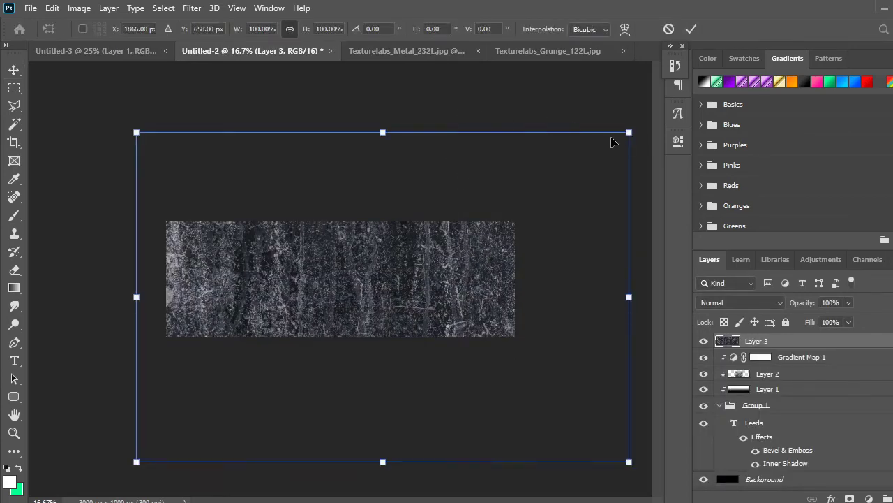
drag(638, 129, 289, 357)
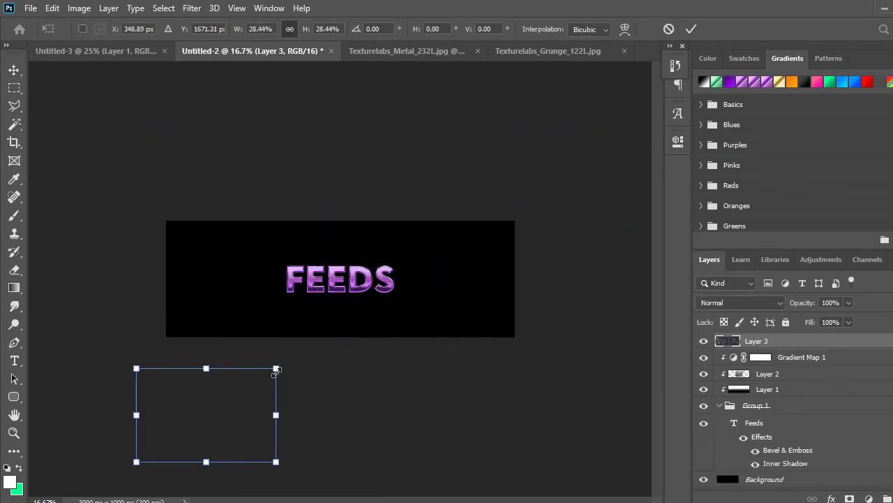
drag(257, 396, 392, 269)
key(Return)
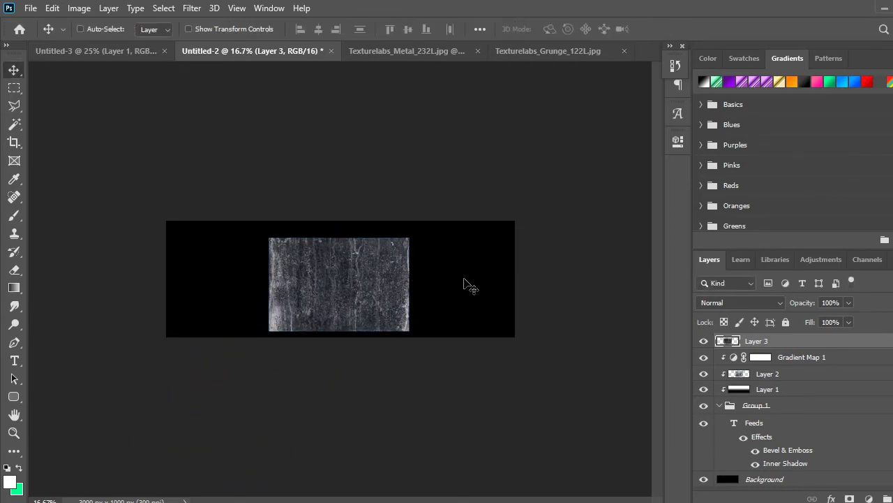
Clip the grunge texture Layer 3 to the layers below so it only covers the FEEDS letters
key(ctrl+plus)
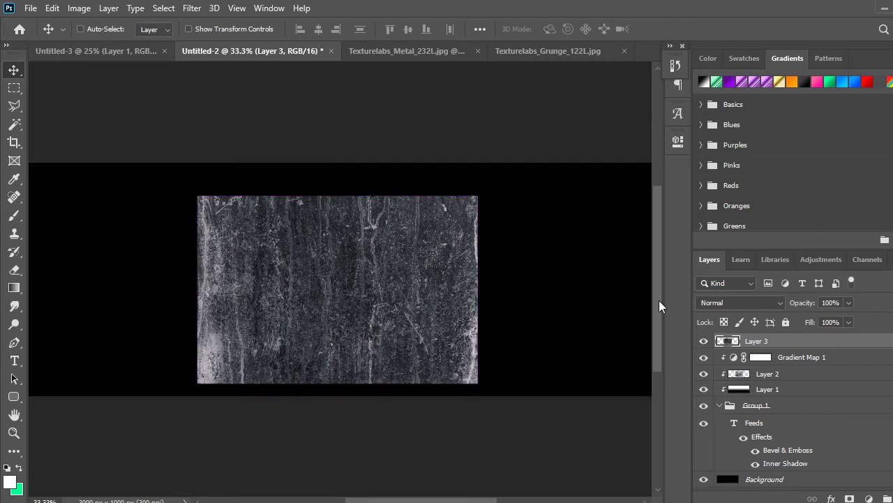
right_click(778, 343)
click(798, 364)
right_click(791, 347)
click(688, 272)
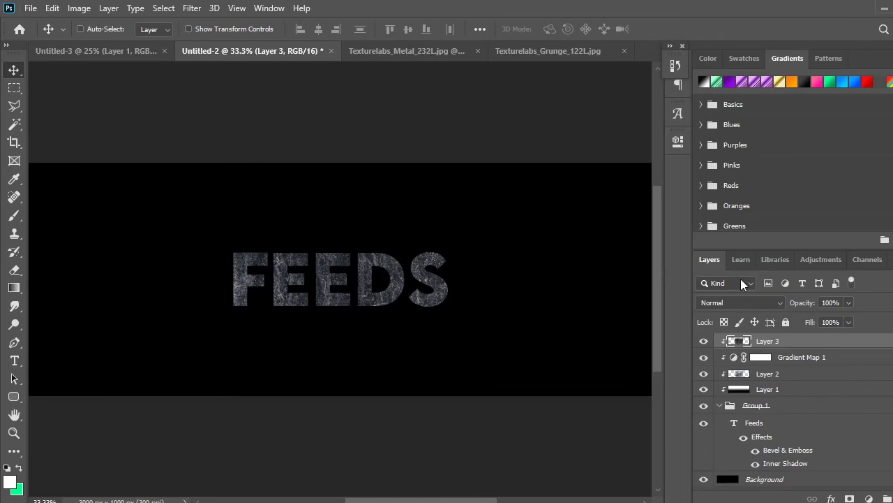
Lower the opacity of the grunge texture Layer 3 to 19%
drag(807, 298, 755, 303)
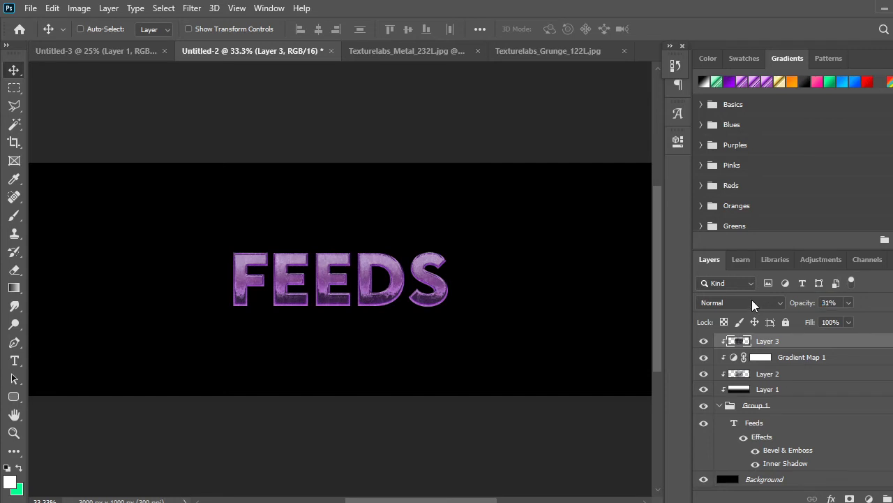
key(ctrl+plus)
key(ctrl+plus)
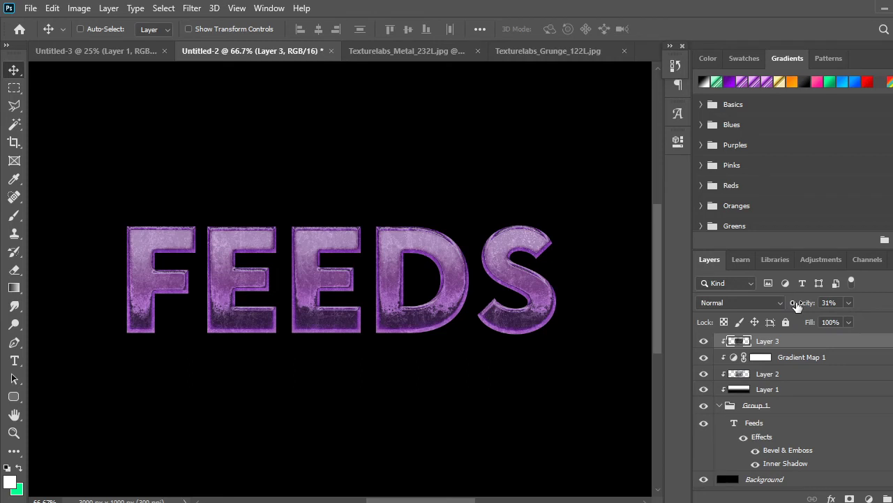
mouse_move(800, 302)
mouse_down()
mouse_move(843, 309)
mouse_move(801, 309)
mouse_up()
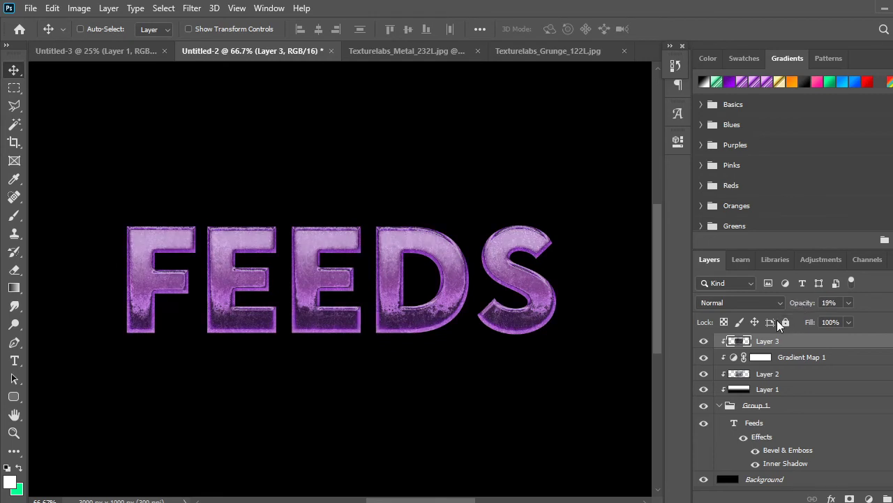
Set Layer 3's blend mode to Overlay with 22% opacity and place it directly beneath Gradient Map 1
click(761, 302)
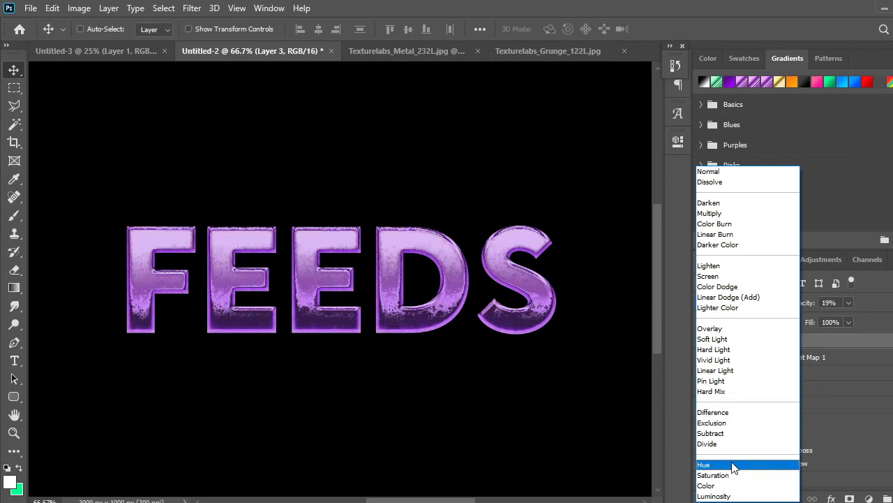
click(710, 330)
drag(798, 305, 861, 305)
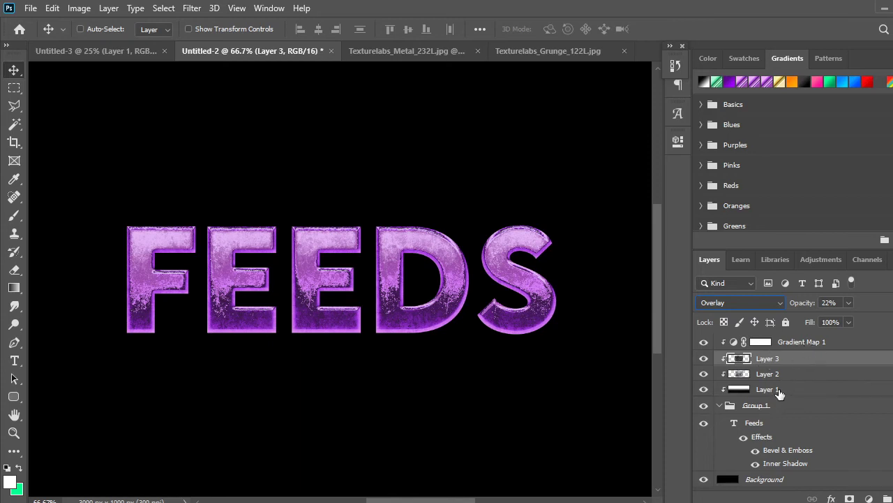
Move Layer 1 above Layer 2 and set the opacity of the grunge texture Layer 3 to 18%
drag(779, 392, 773, 367)
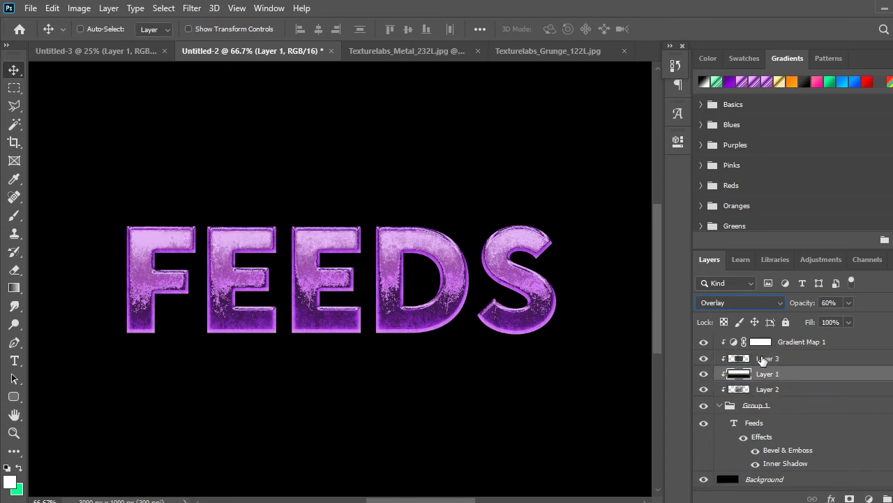
click(764, 358)
click(817, 306)
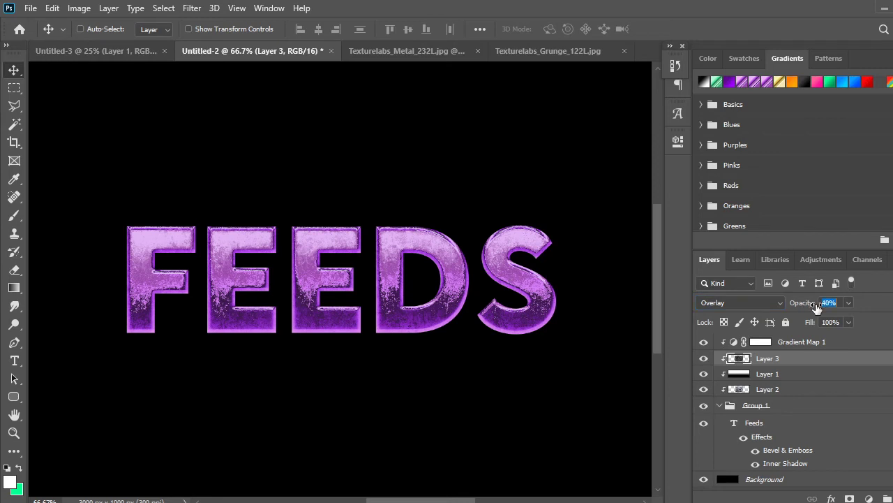
drag(816, 308, 830, 320)
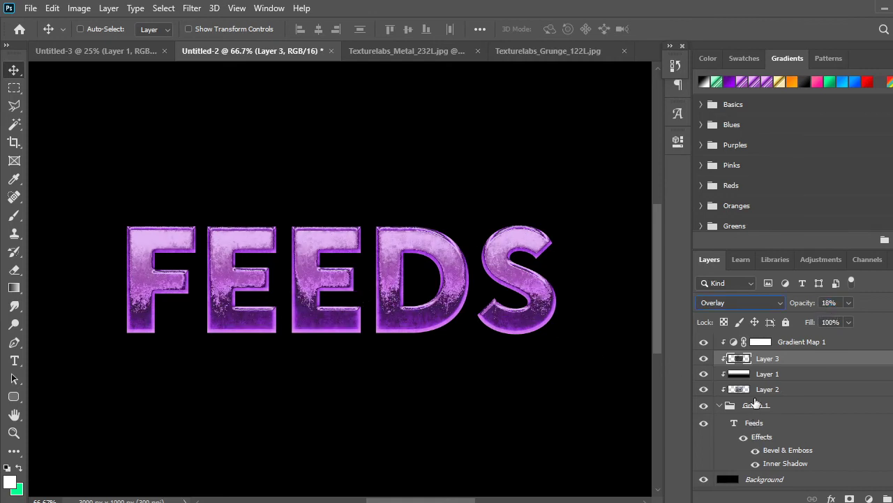
Open the Feeds text layer's blending options and enable Gradient Overlay
click(781, 407)
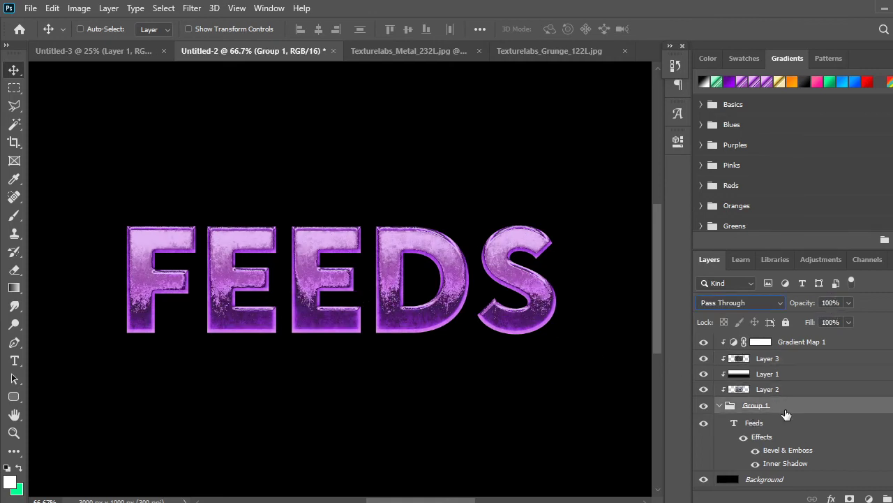
right_click(784, 419)
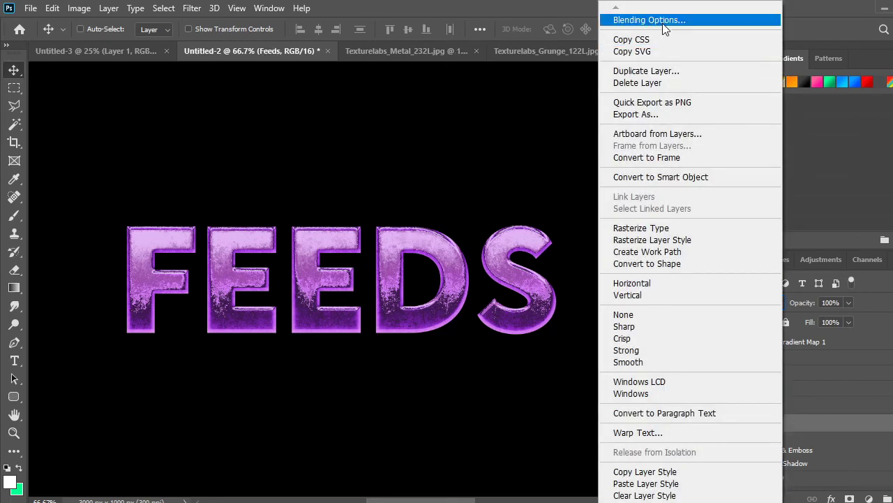
click(873, 435)
right_click(823, 431)
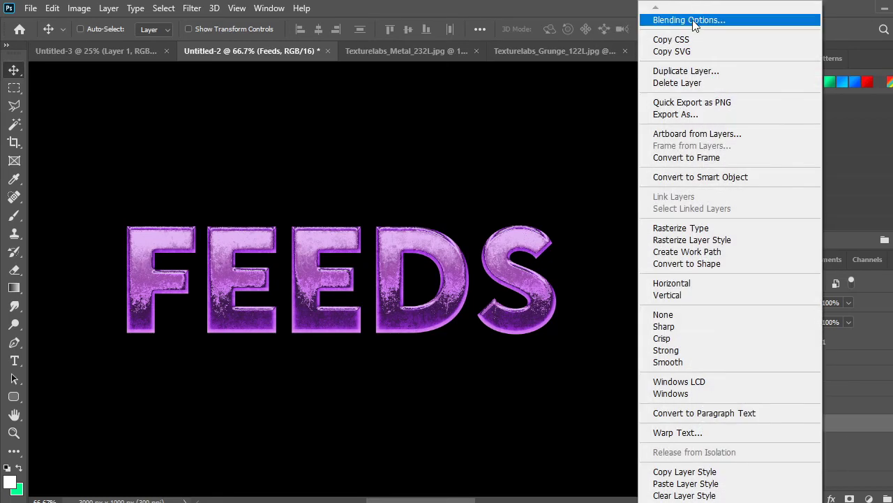
click(693, 21)
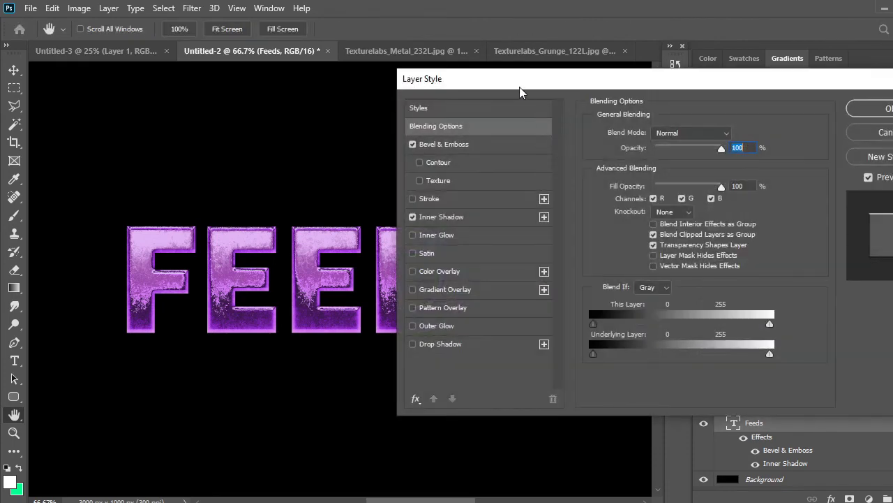
drag(524, 86, 667, 90)
click(580, 291)
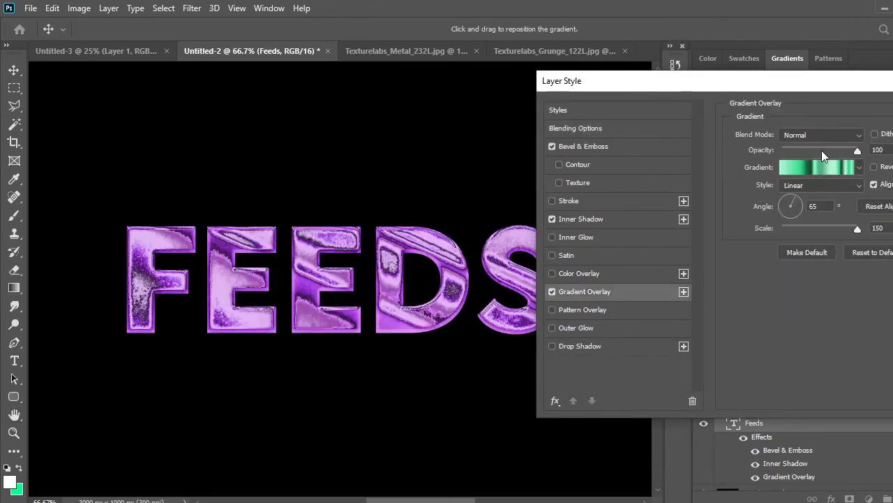
Apply the Purple gradient preset to the Feeds layer's gradient overlay
click(835, 167)
scroll(512, 159, down, 10)
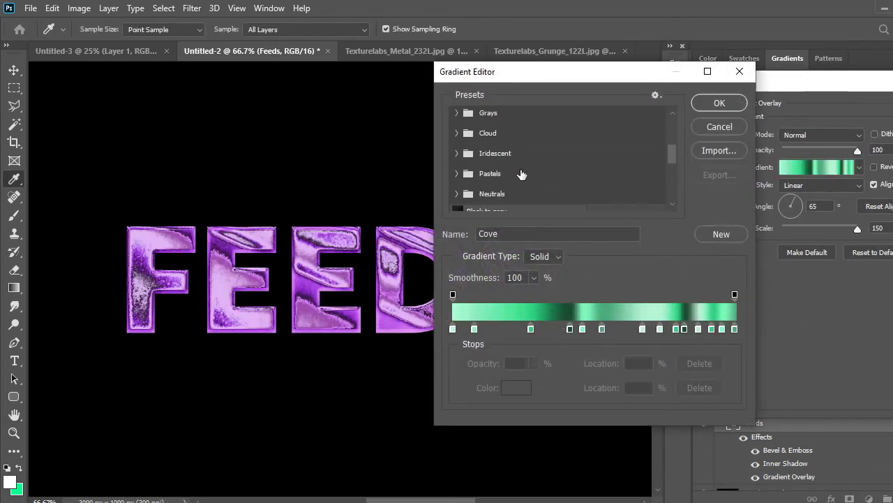
click(501, 179)
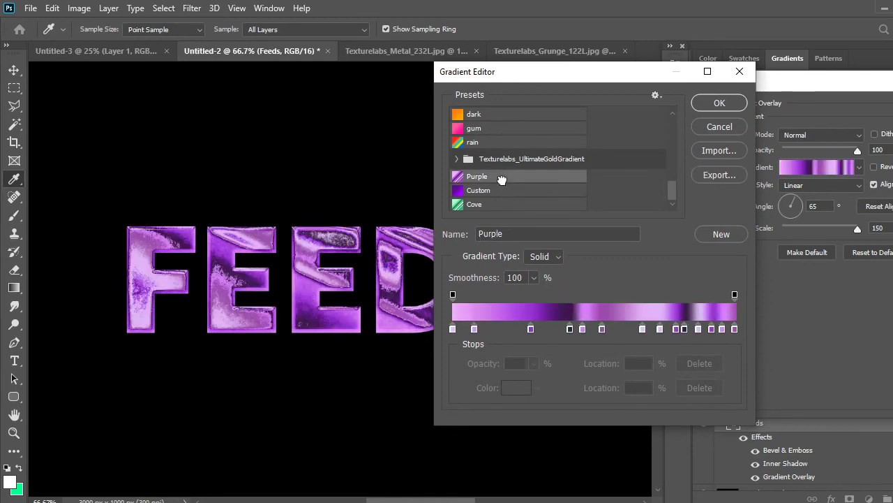
click(719, 103)
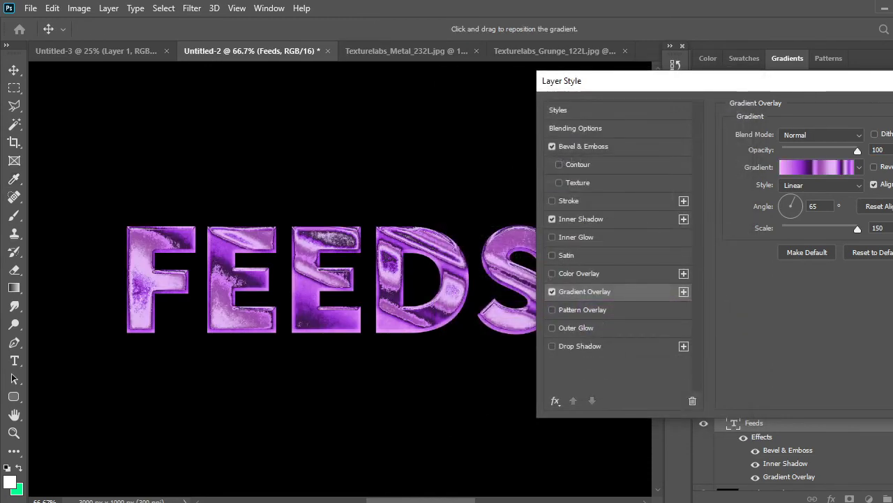
Accept the gradient overlay settings and enable Stroke in the Feeds text layer's blending options
drag(891, 82, 746, 81)
click(872, 114)
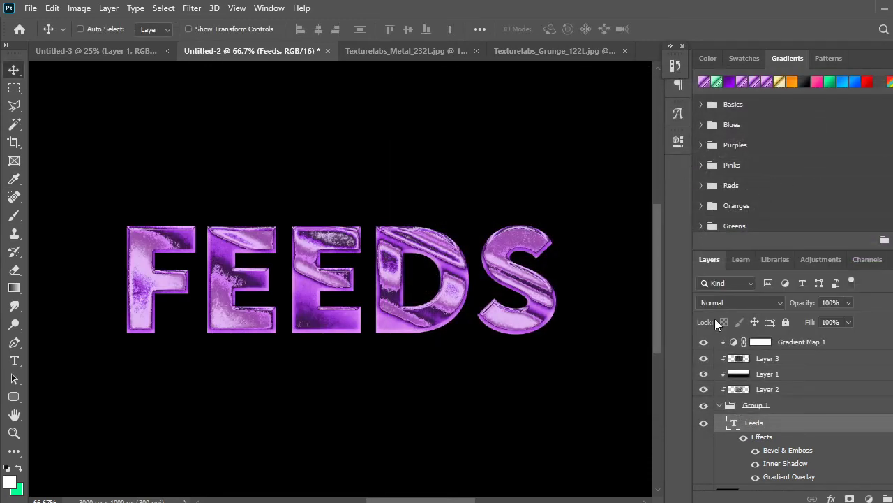
right_click(773, 429)
click(676, 16)
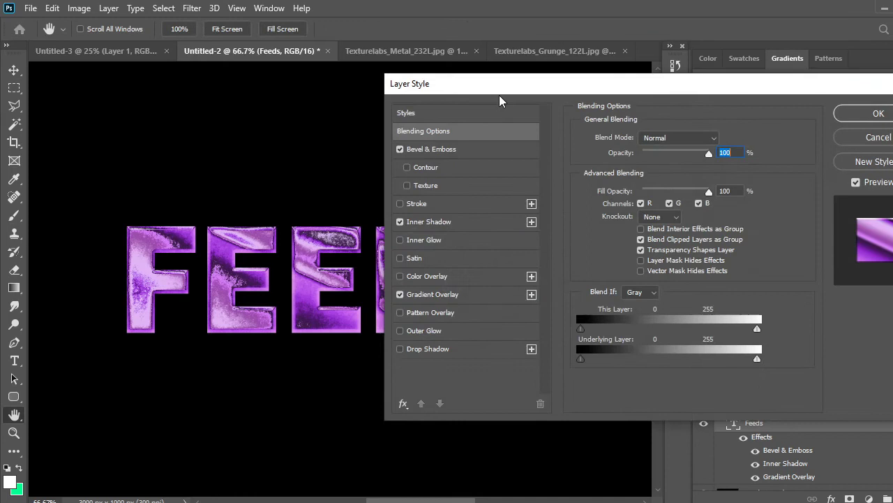
drag(502, 79, 586, 81)
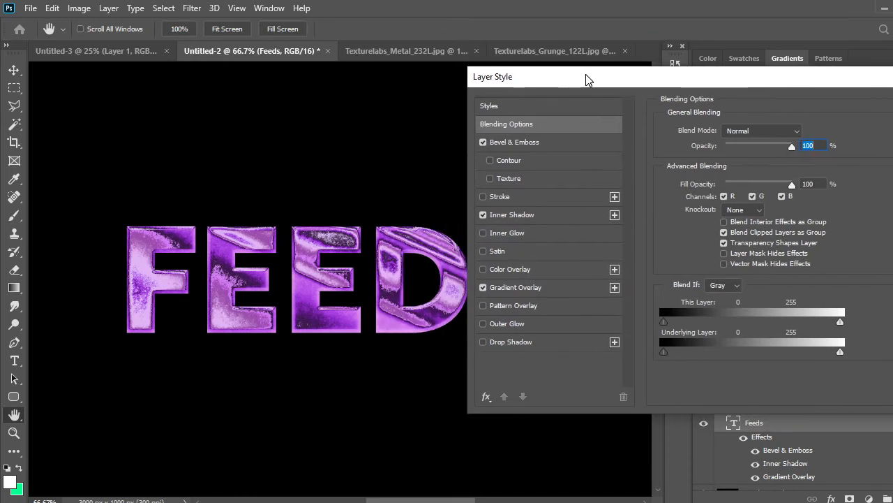
click(485, 197)
click(499, 196)
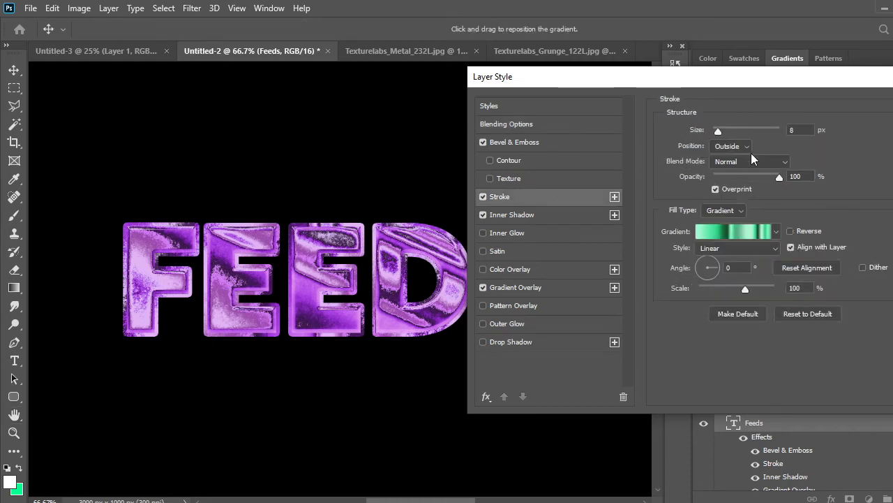
Apply the Purple gradient preset to the Feeds layer's stroke and set the stroke size to 4 px
click(738, 235)
scroll(535, 195, down, 15)
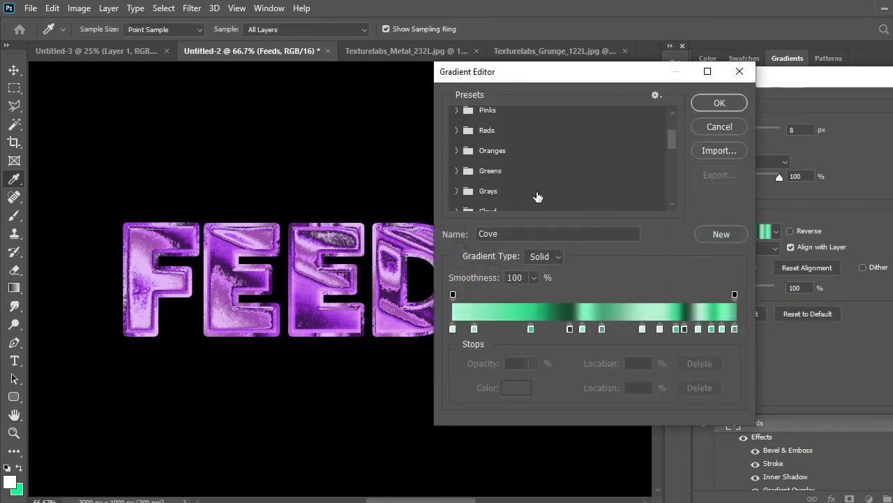
click(477, 176)
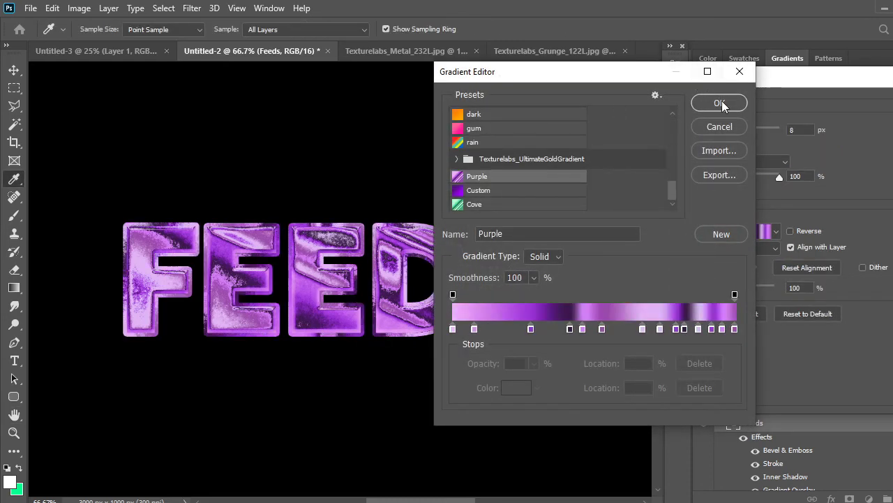
click(720, 103)
drag(737, 131, 716, 139)
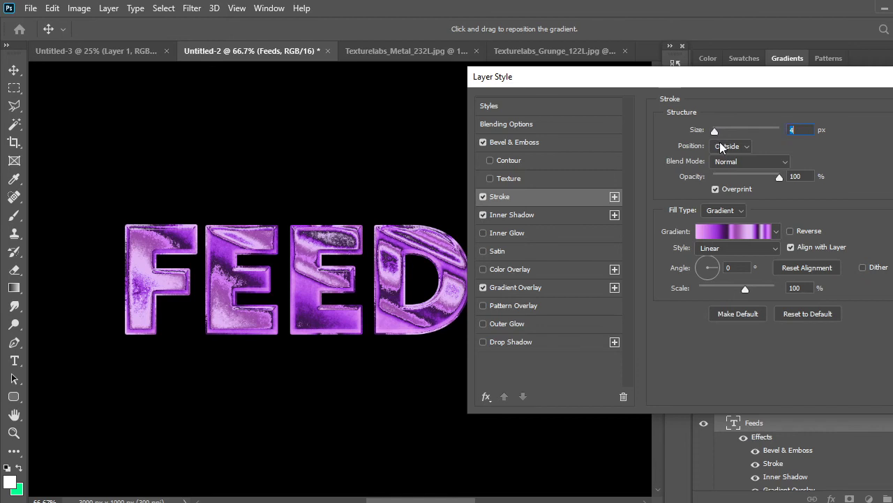
Set the stroke gradient's scale to 100% and apply the Feeds layer's style
click(715, 189)
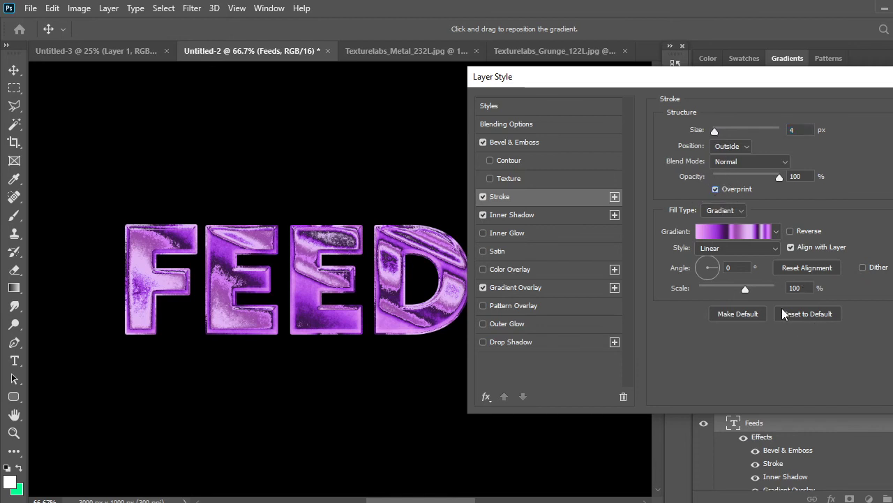
mouse_move(745, 289)
mouse_down()
mouse_move(701, 289)
mouse_move(773, 289)
mouse_move(758, 287)
mouse_up()
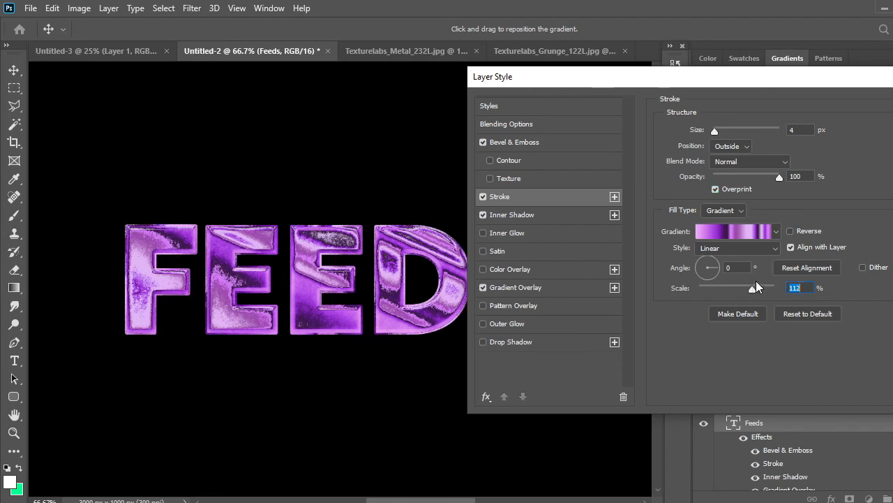
click(818, 269)
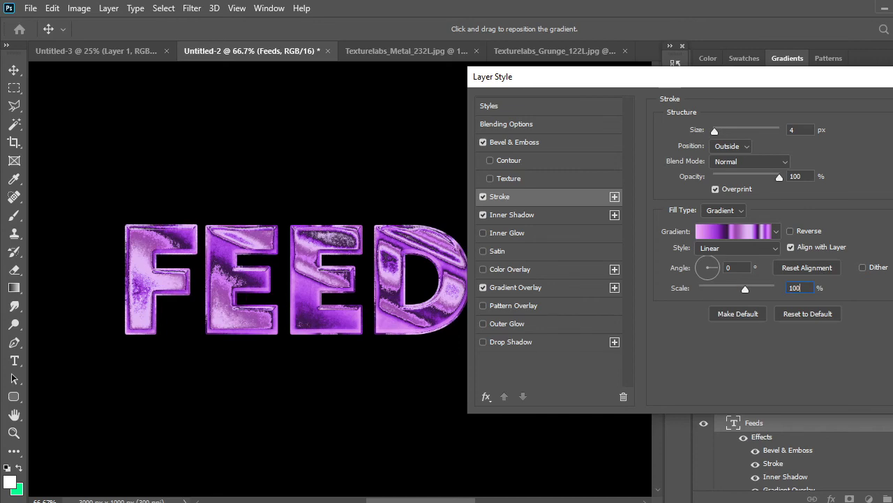
key(Return)
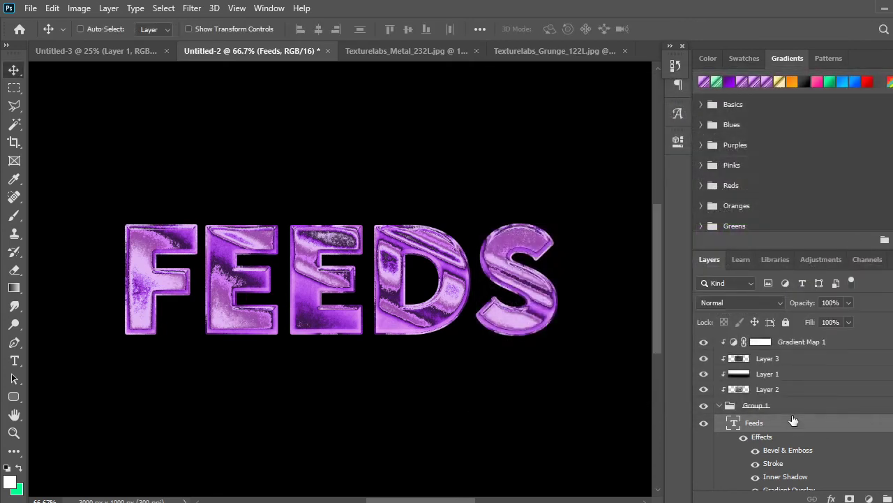
Open the blending options of Group 1, enable Outer Glow and show its settings
scroll(793, 419, down, 1)
click(806, 388)
right_click(807, 388)
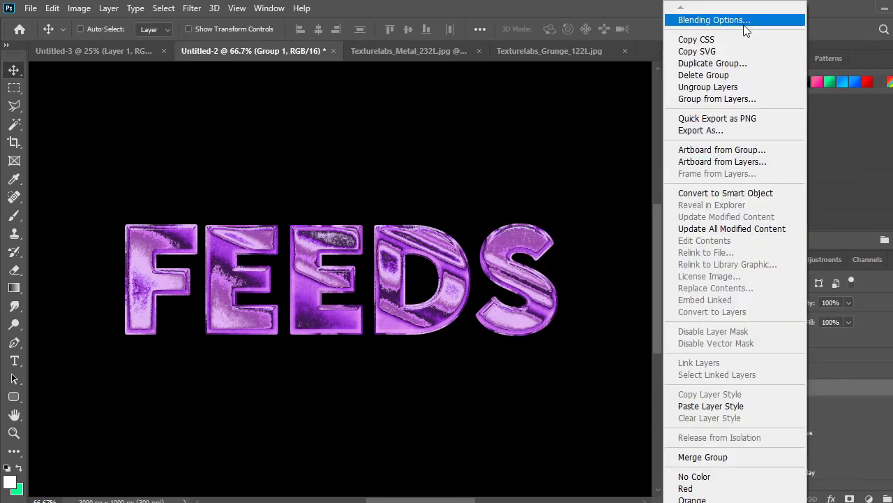
click(744, 25)
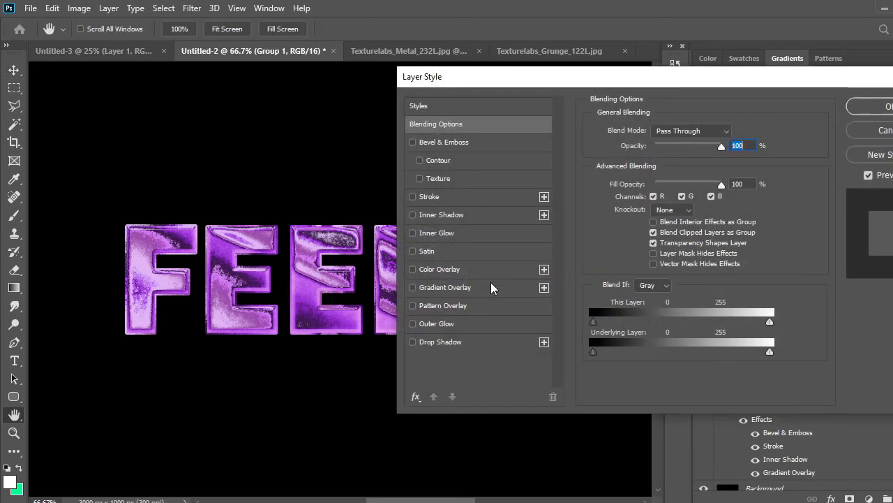
click(416, 323)
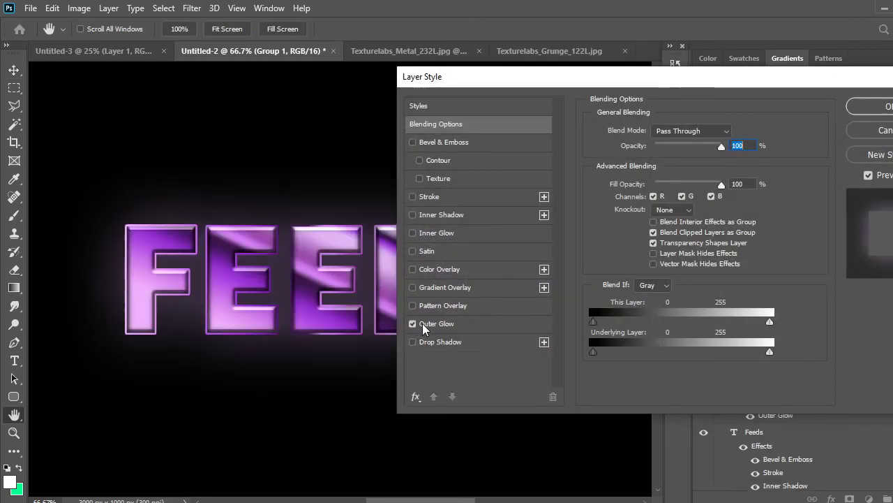
drag(534, 74, 686, 77)
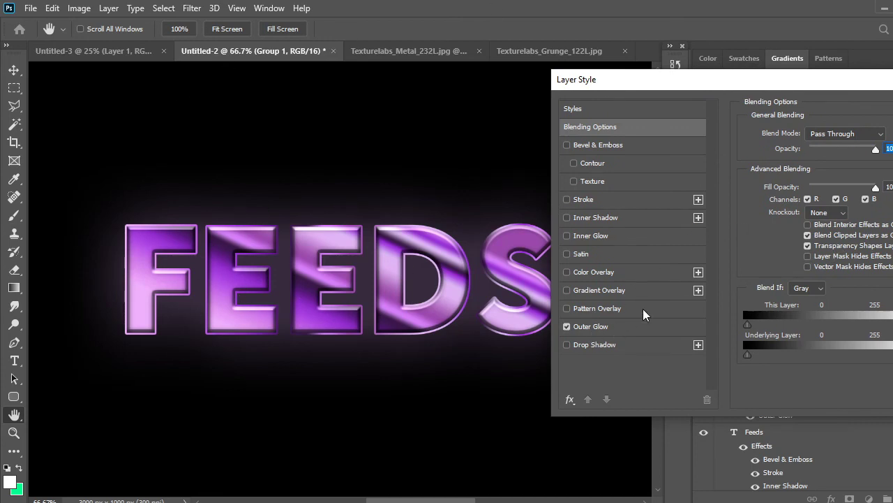
click(635, 326)
Set the outer glow's size to 62 px and its colour to dark purple 6b1d98, sampled from the second E
drag(835, 259, 817, 262)
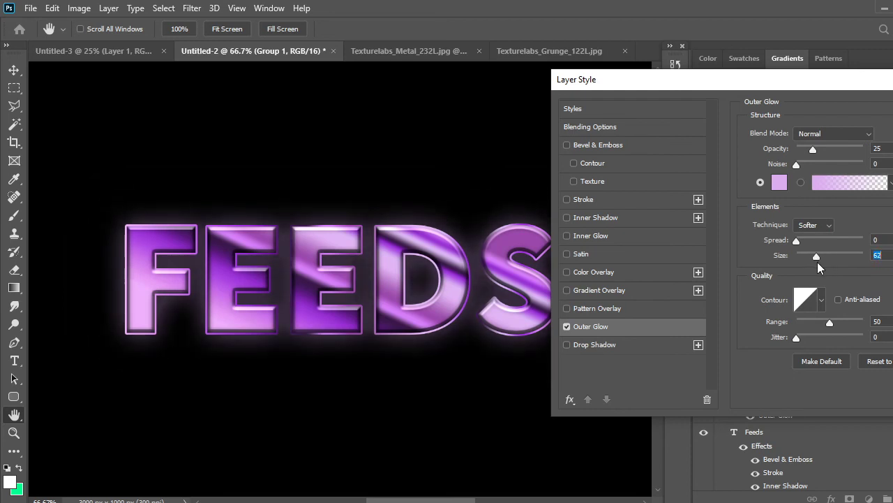
click(779, 182)
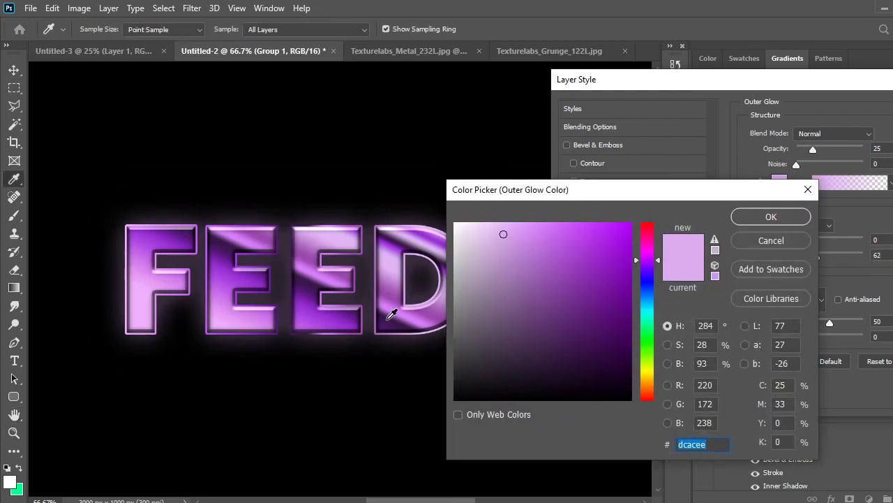
click(313, 310)
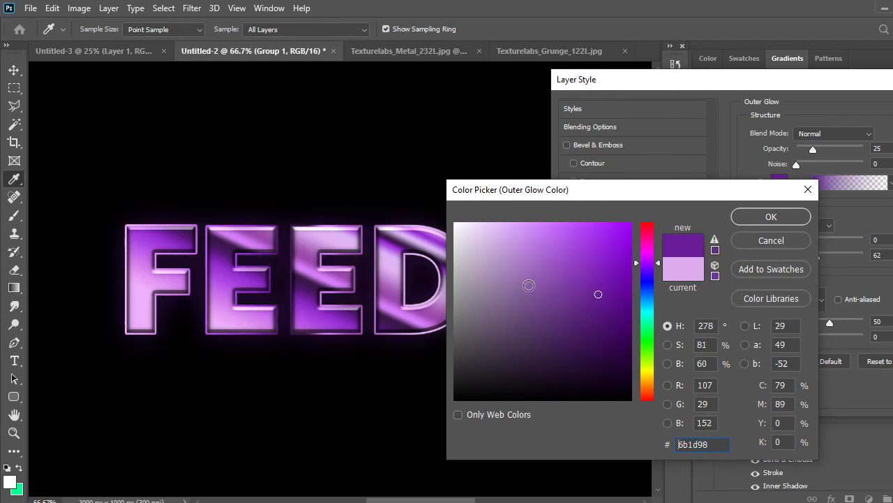
click(795, 215)
Set Group 1's outer glow to 46% opacity and 38 px size, and apply the layer style
drag(813, 149, 863, 149)
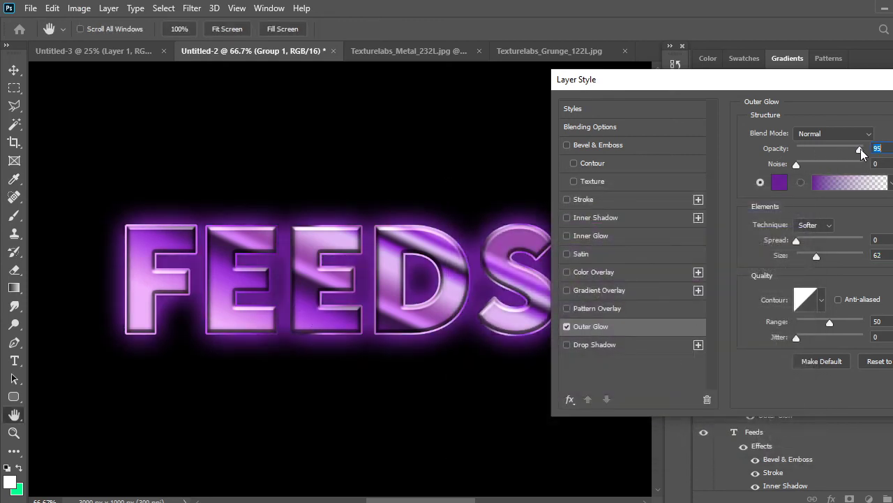
drag(816, 258, 810, 260)
click(838, 148)
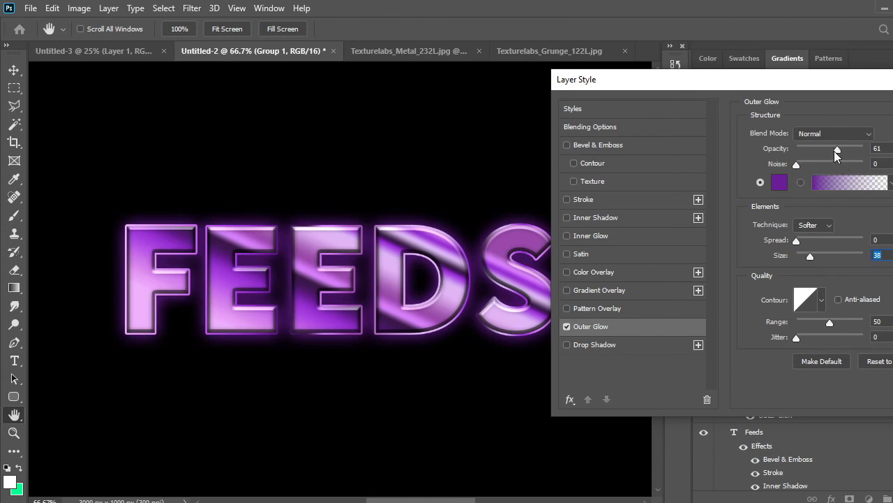
mouse_move(834, 151)
mouse_down()
mouse_move(842, 151)
mouse_move(829, 153)
mouse_up()
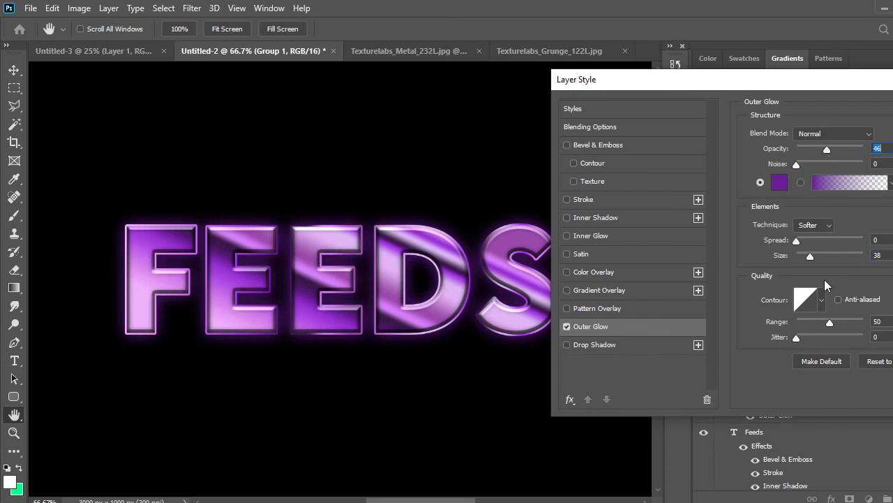
drag(887, 256, 870, 256)
drag(841, 88, 687, 82)
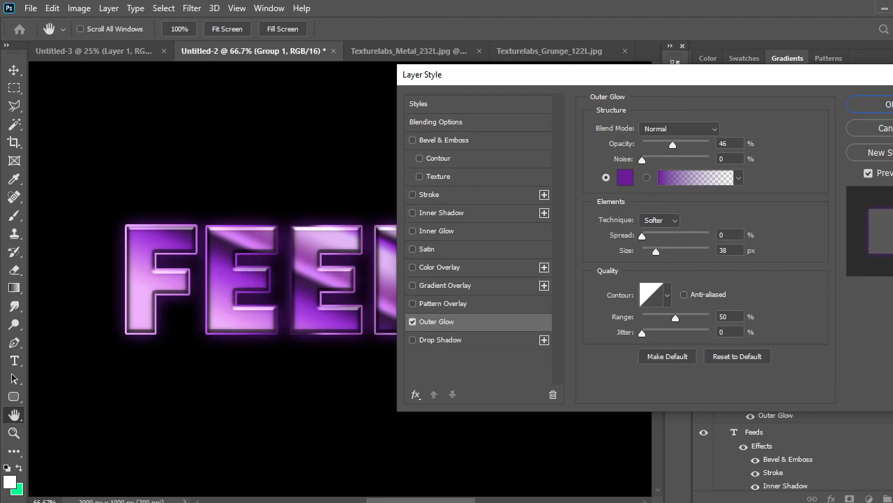
click(880, 104)
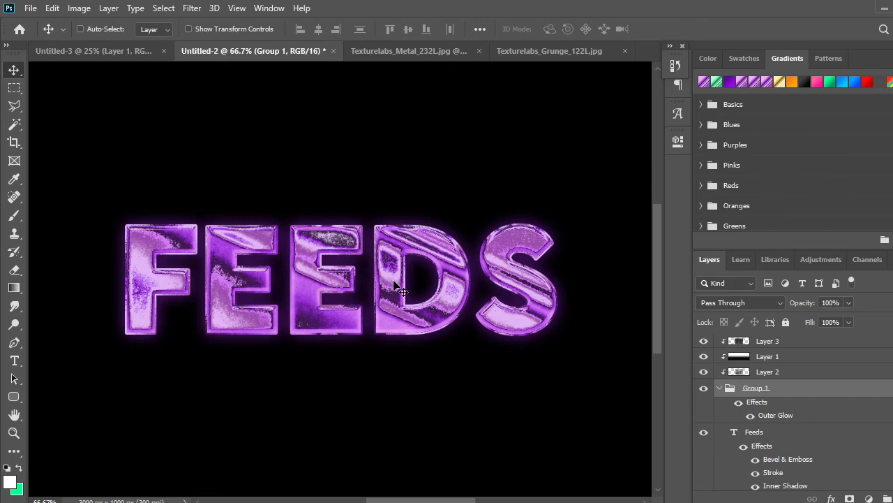
Examine the finished FEEDS text effect up close and on the whole canvas
key(ctrl+minus)
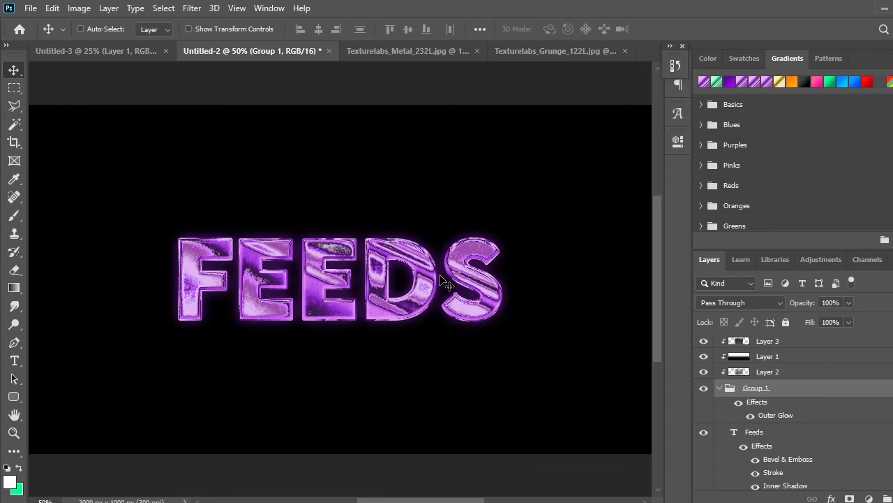
key(ctrl+minus)
key(ctrl+minus)
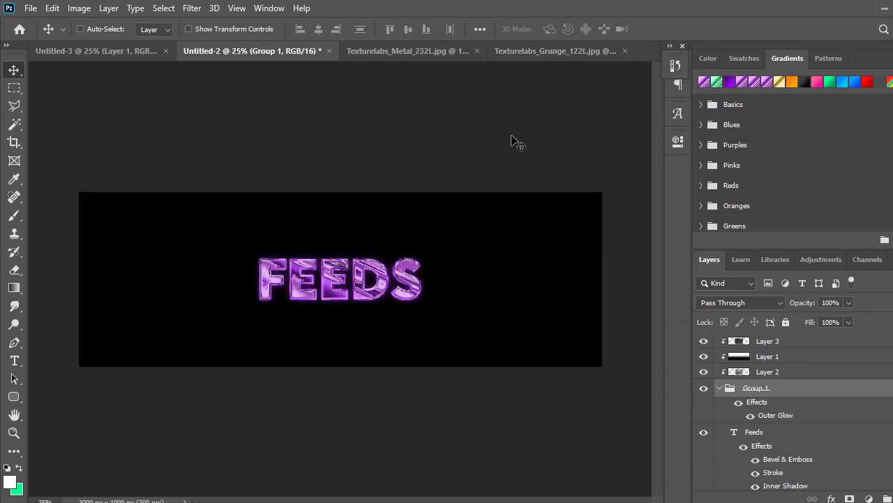
key(ctrl+plus)
key(ctrl+plus)
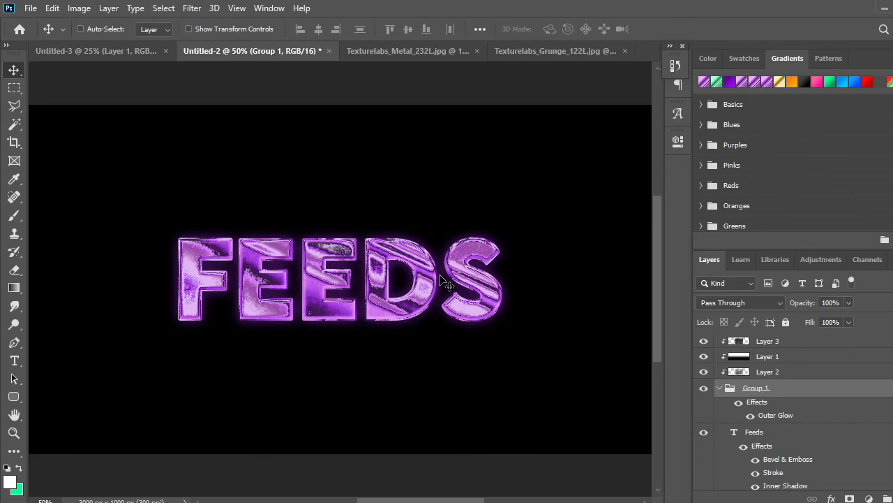
key(ctrl+minus)
key(ctrl+minus)
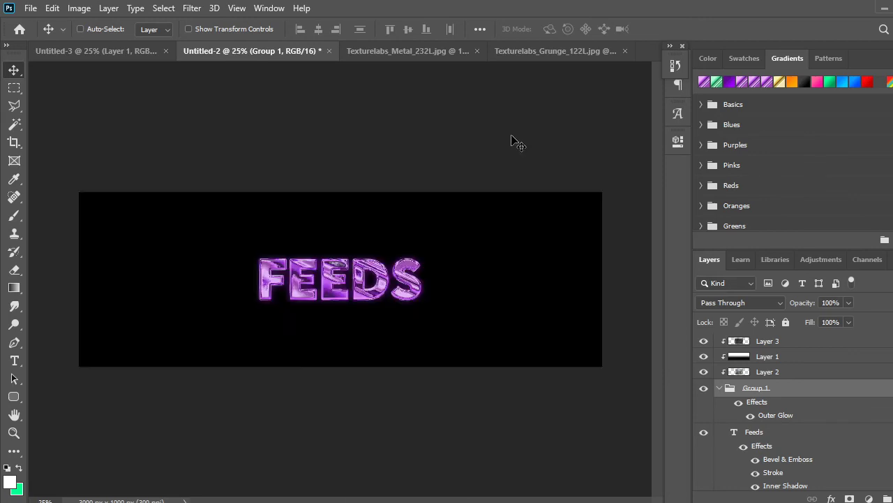